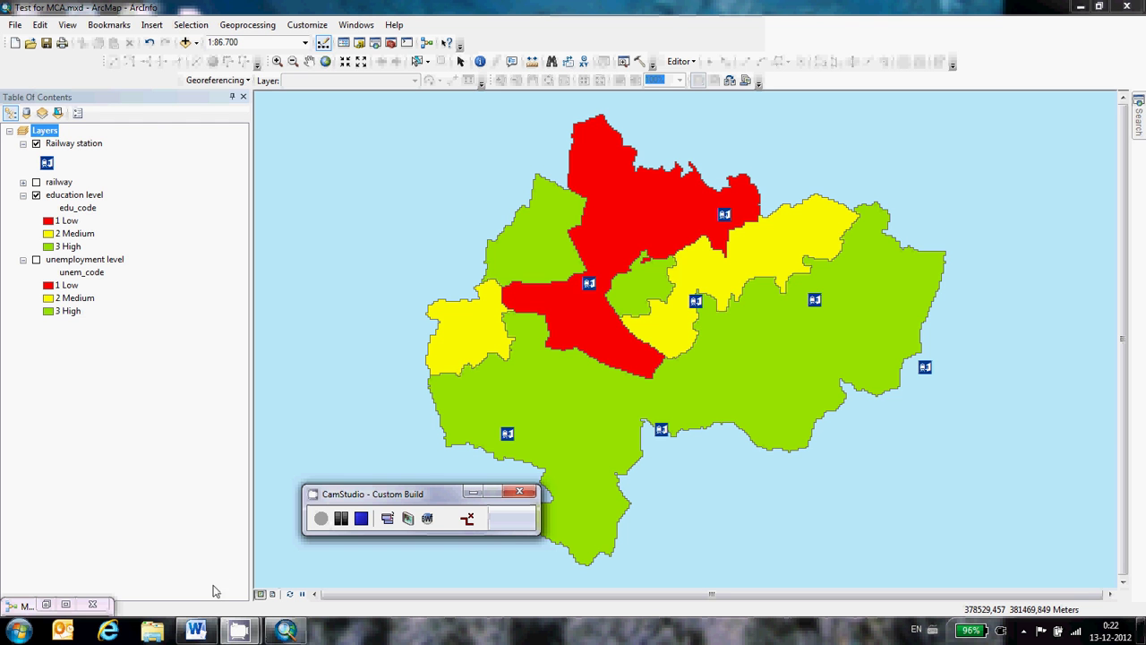
# Read through the factory-location brief document, then return to the map
pyautogui.moveTo(215, 629)
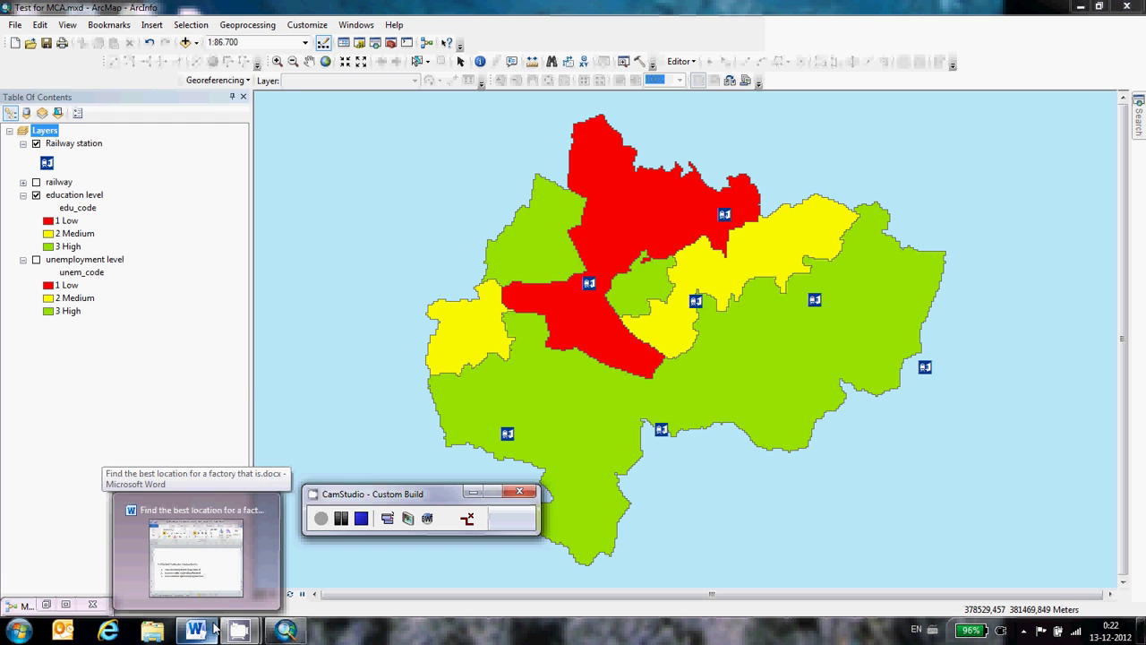
pyautogui.click(215, 630)
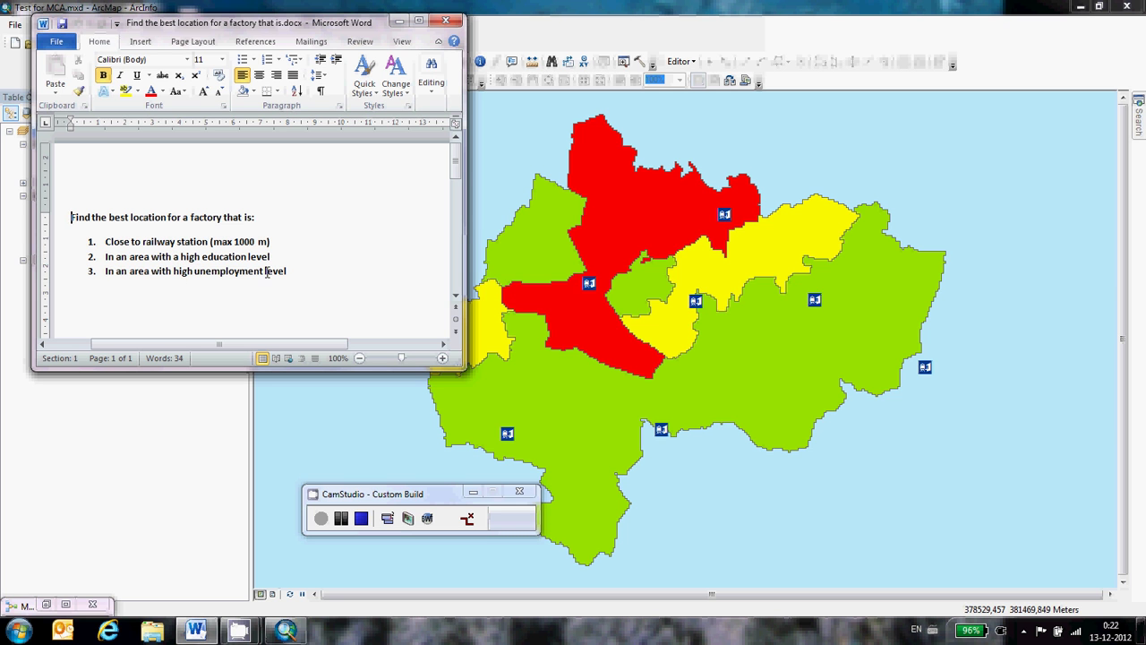
pyautogui.hscroll(3, 267, 271)
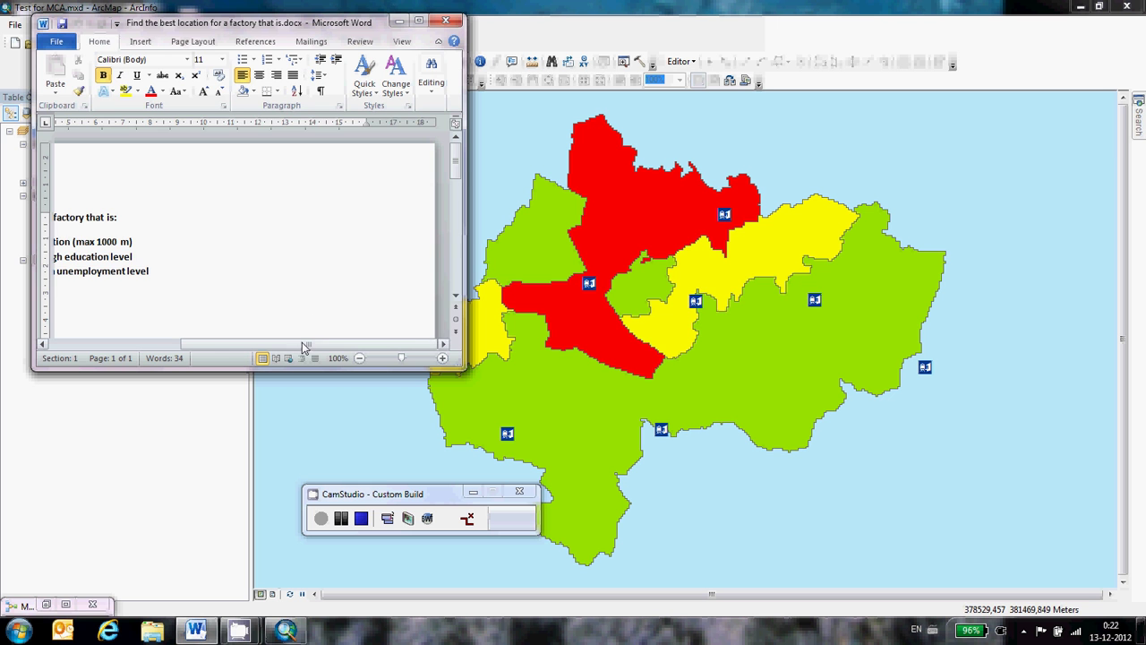
pyautogui.hscroll(-3, 322, 329)
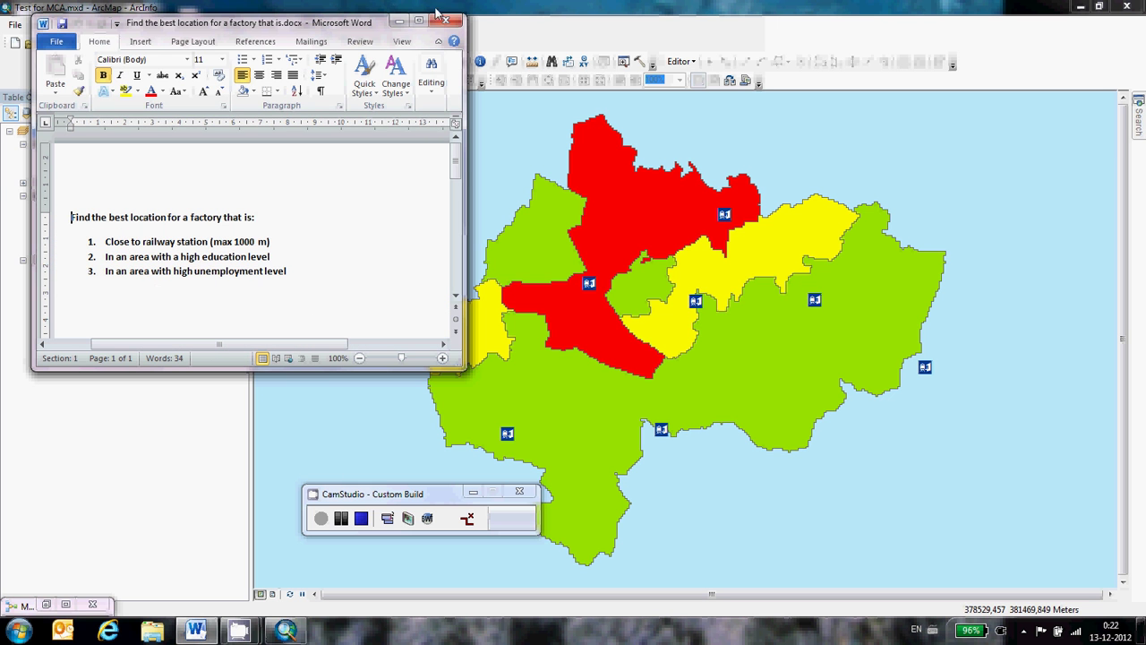
pyautogui.click(399, 20)
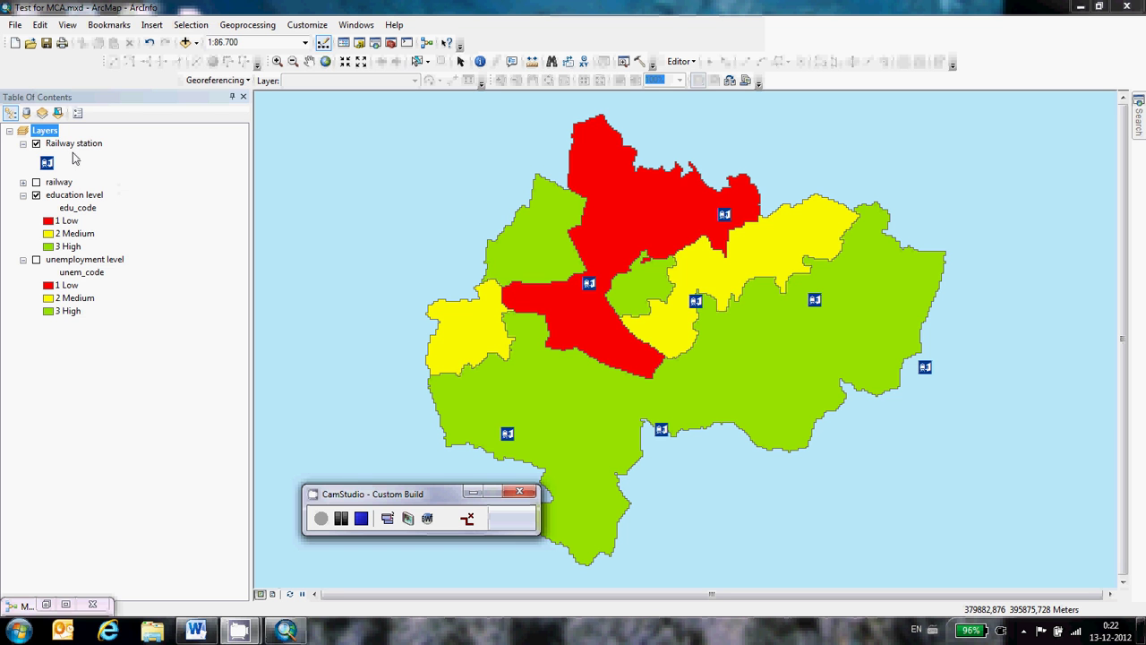
# Inspect the railway lines, the education level edu_code values and the unemployment level layer
pyautogui.click(35, 182)
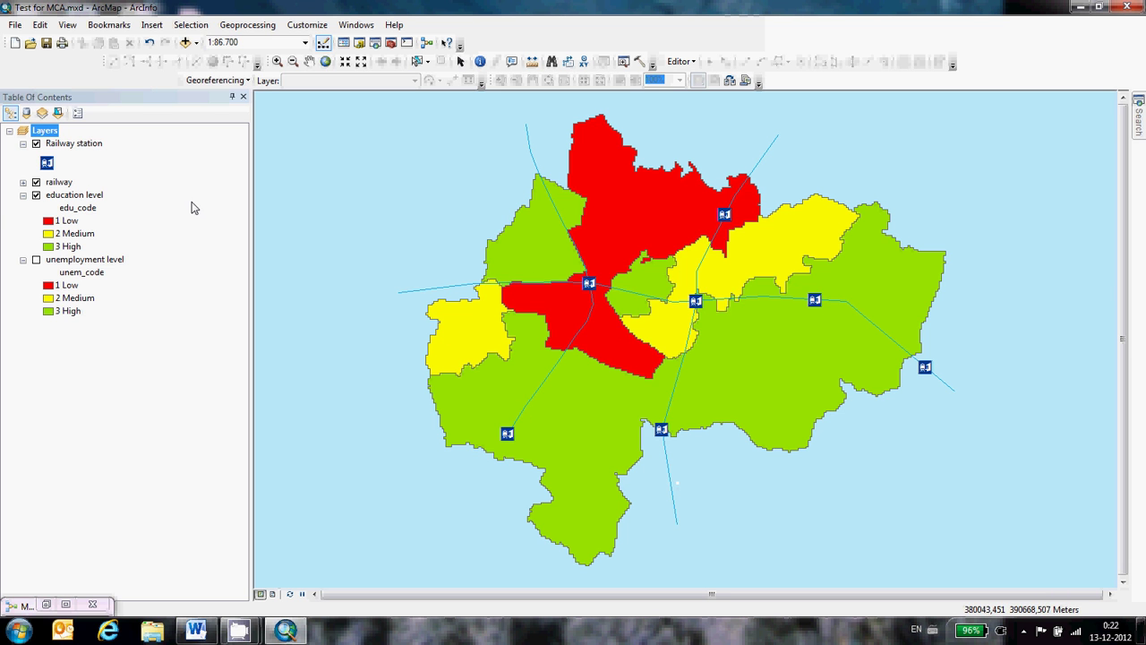
pyautogui.click(36, 183)
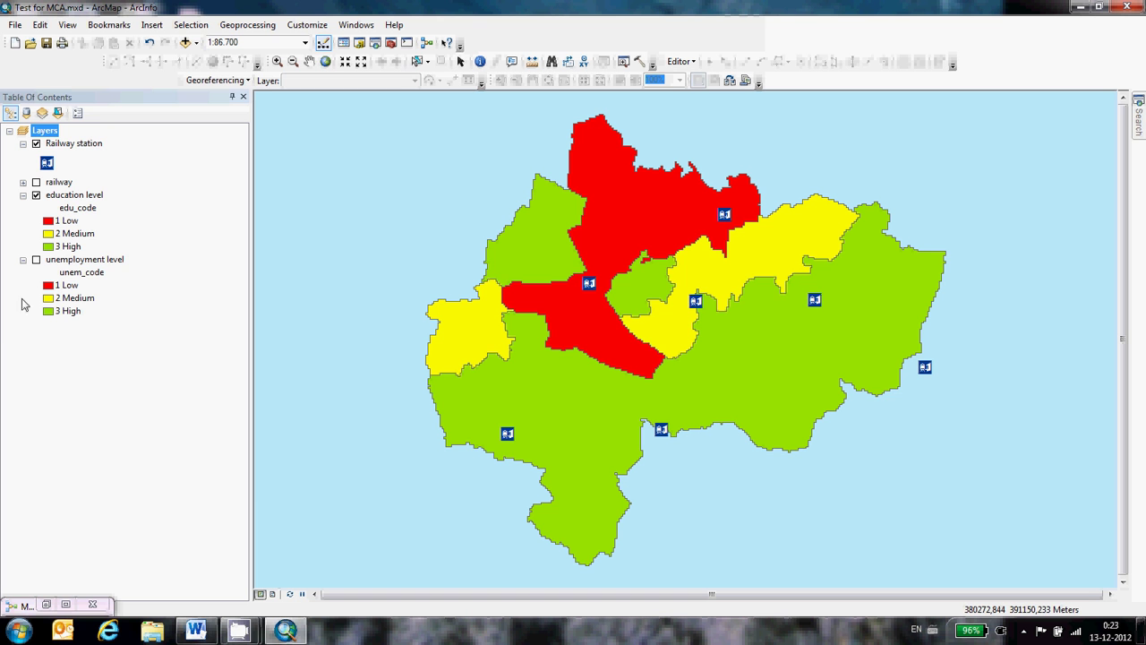
pyautogui.rightClick(75, 197)
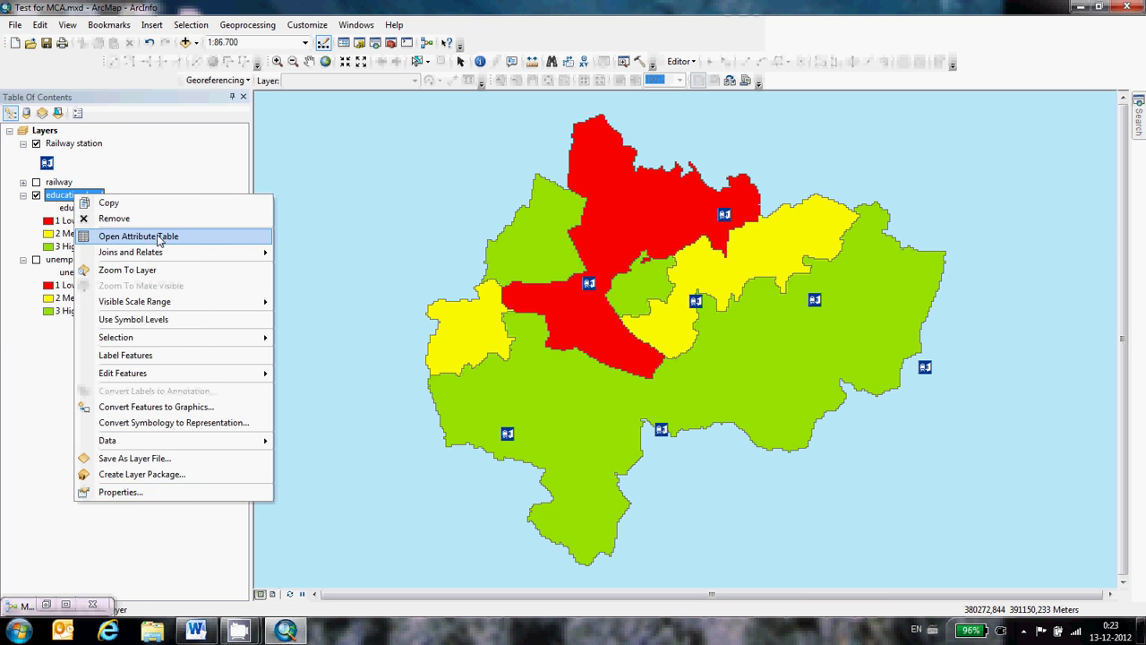
pyautogui.click(157, 236)
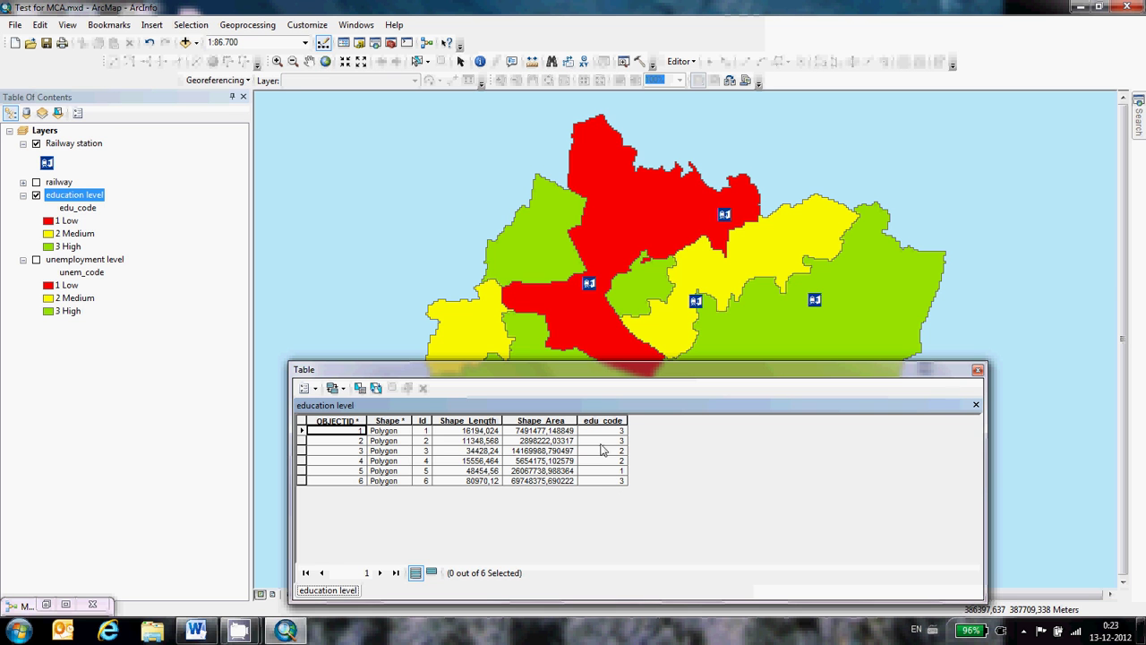
pyautogui.click(600, 420)
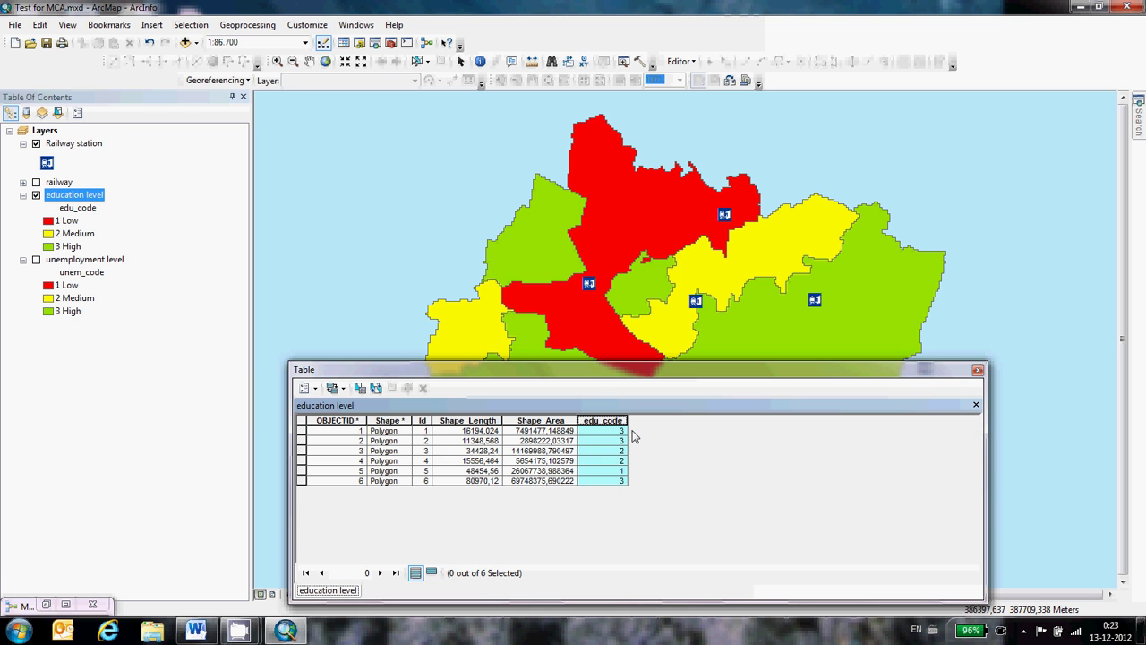
pyautogui.click(978, 370)
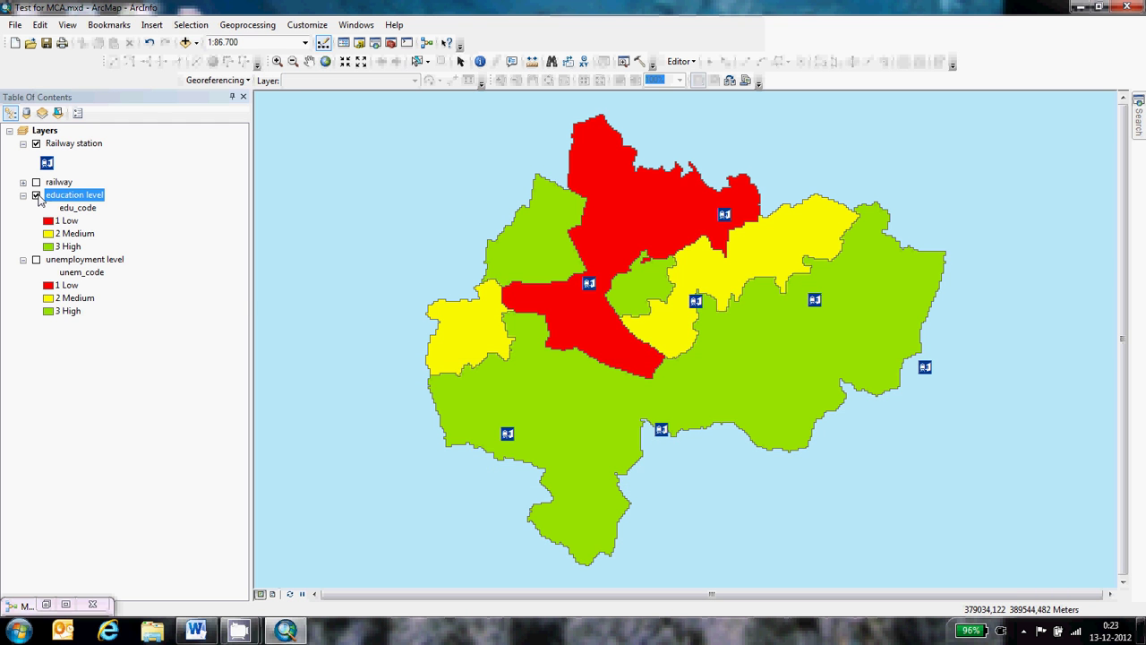
pyautogui.click(35, 194)
pyautogui.click(36, 259)
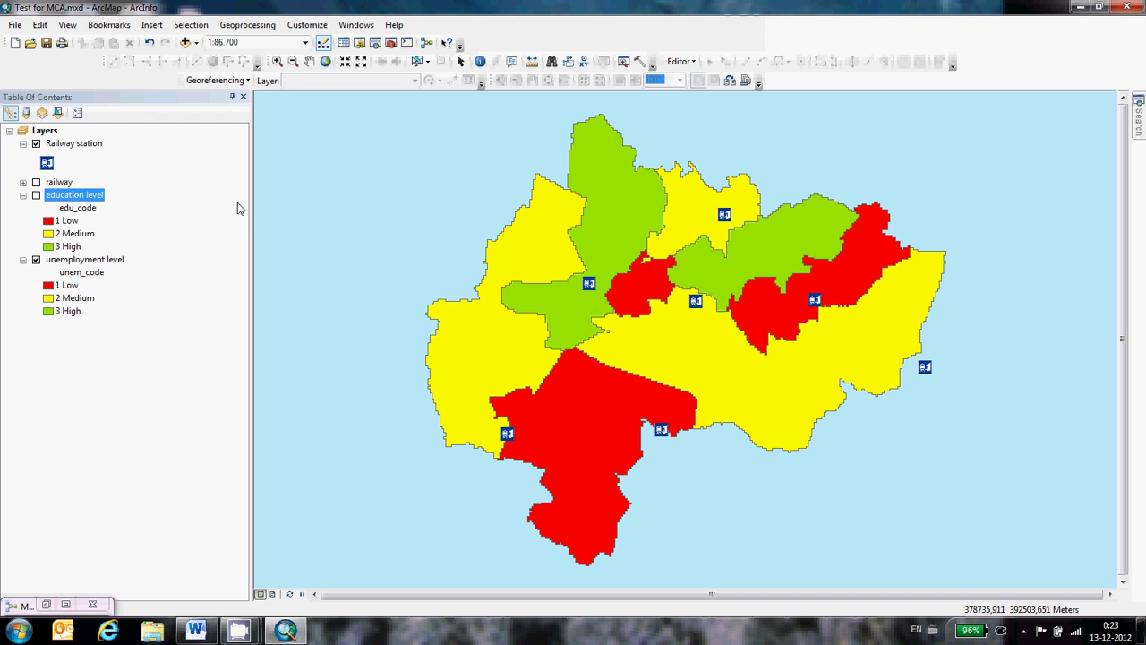
pyautogui.click(36, 260)
pyautogui.click(36, 195)
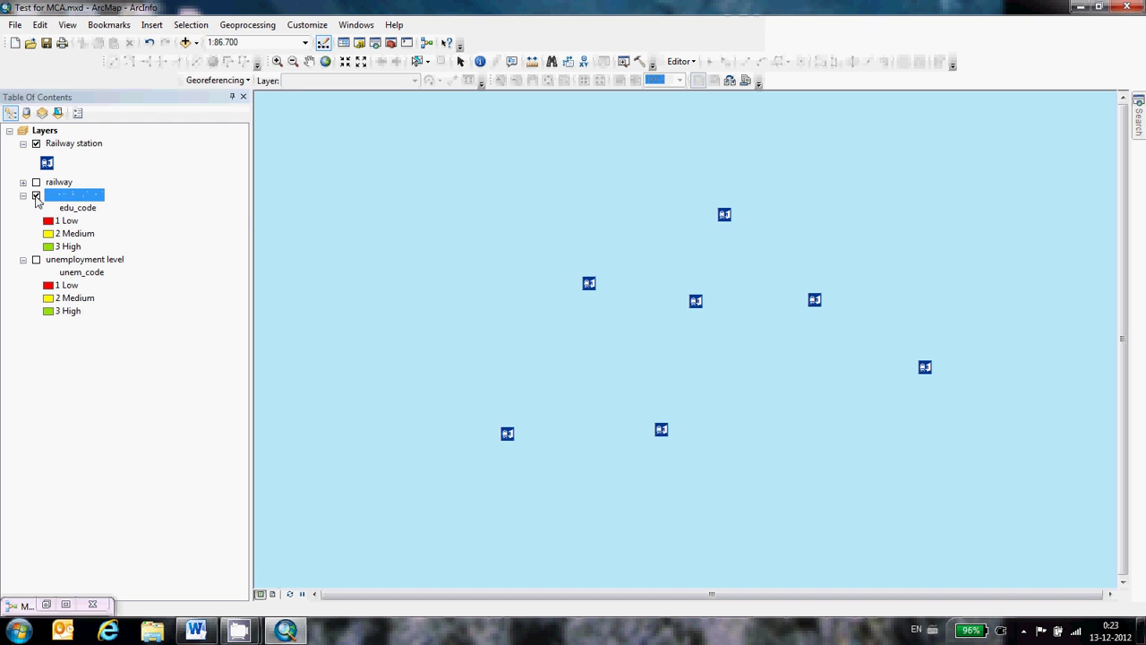
# Run the Buffer and Intersect model from its restored ModelBuilder window
pyautogui.click(68, 604)
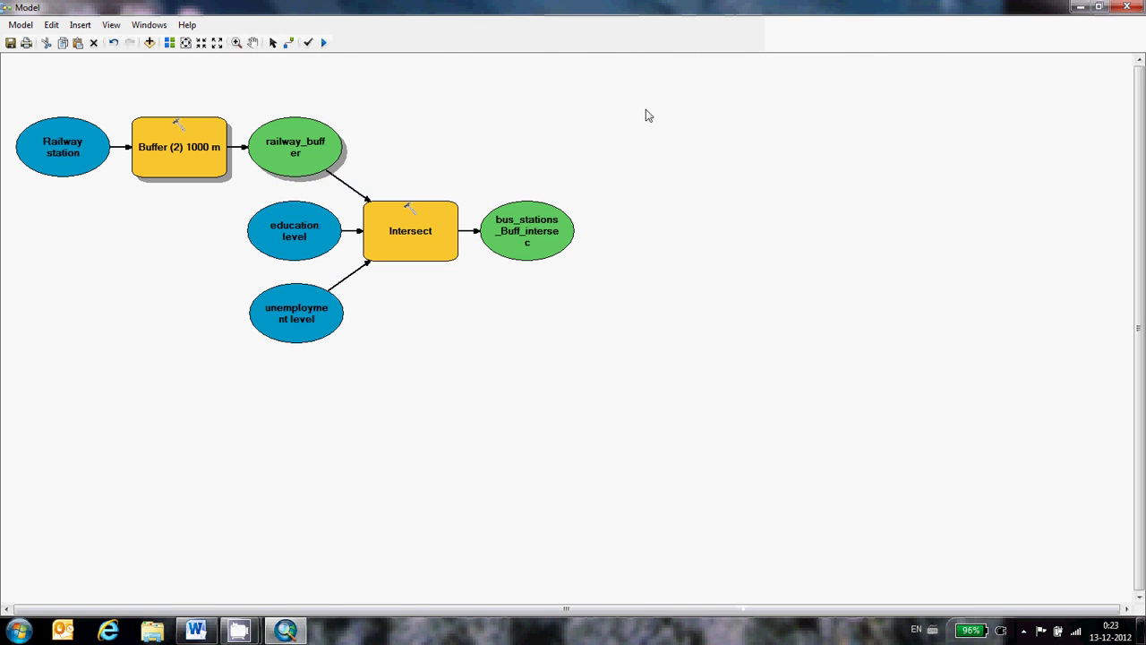
pyautogui.click(1099, 7)
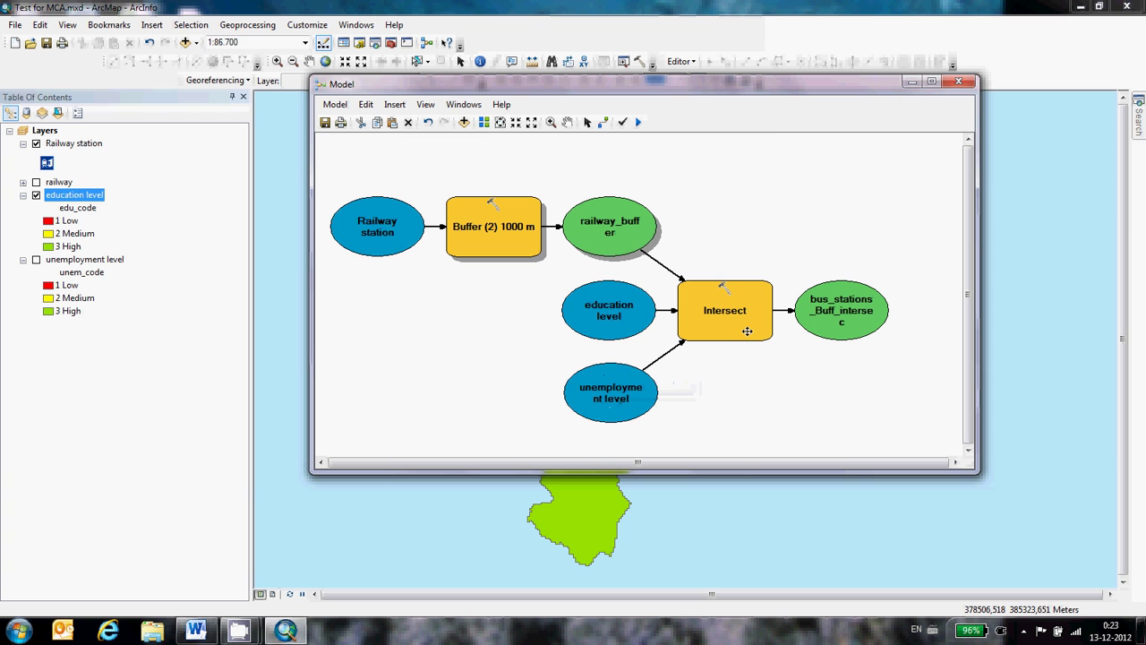
pyautogui.moveTo(732, 309)
pyautogui.click(637, 121)
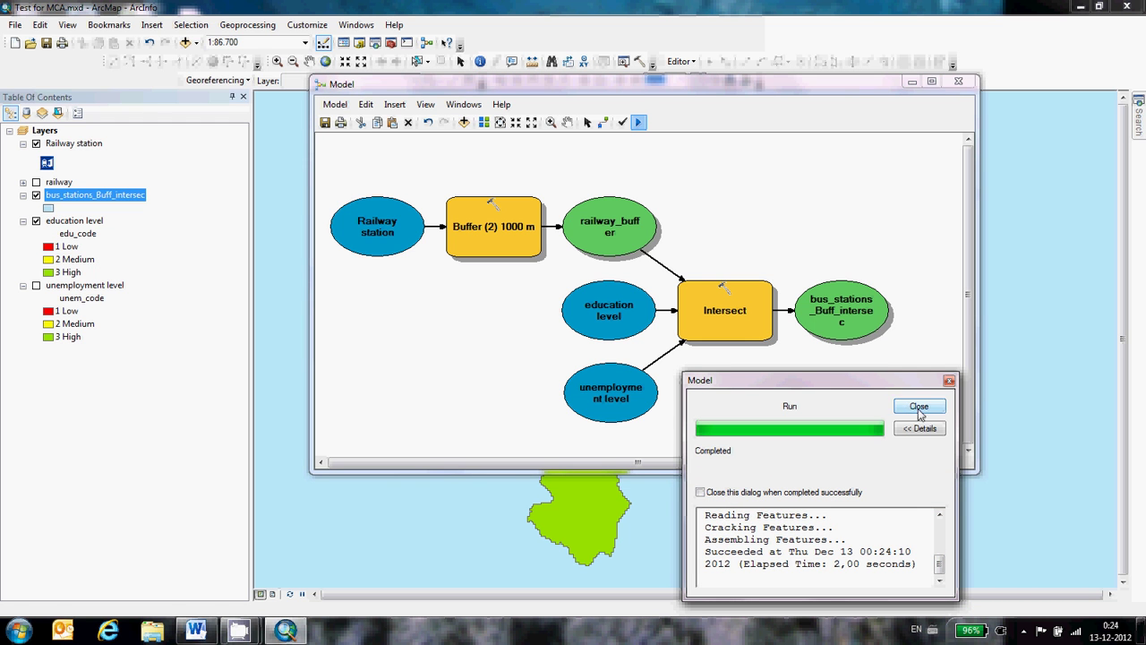
pyautogui.click(918, 405)
# Make sure the intersect output has Add To Display checked
pyautogui.rightClick(840, 331)
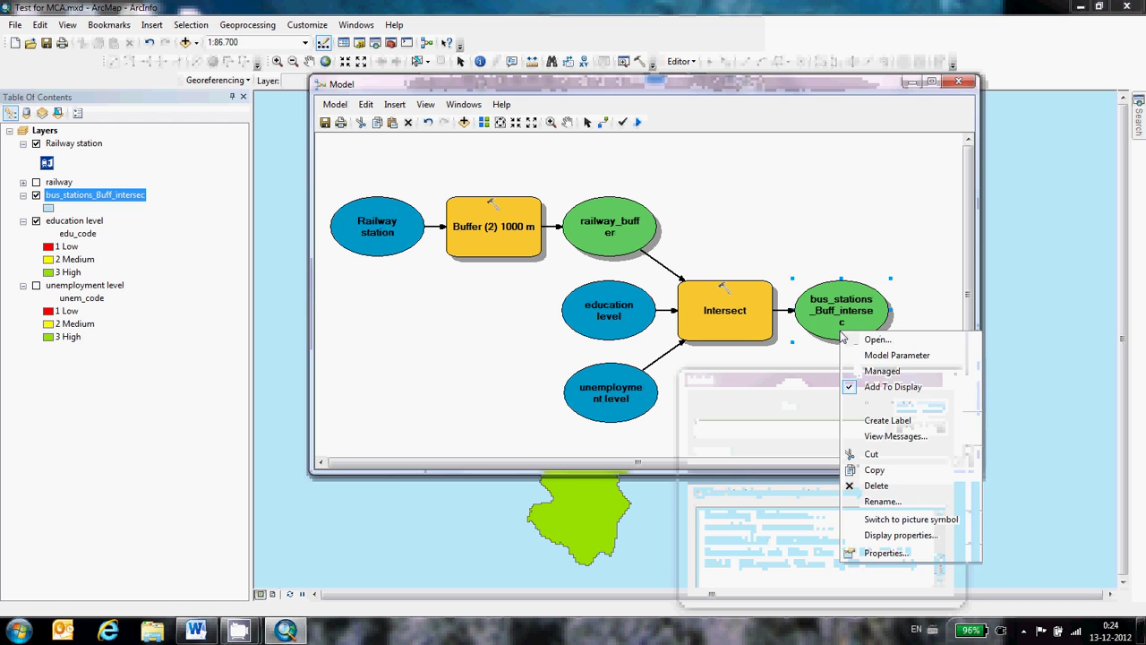
pyautogui.click(881, 387)
pyautogui.rightClick(851, 338)
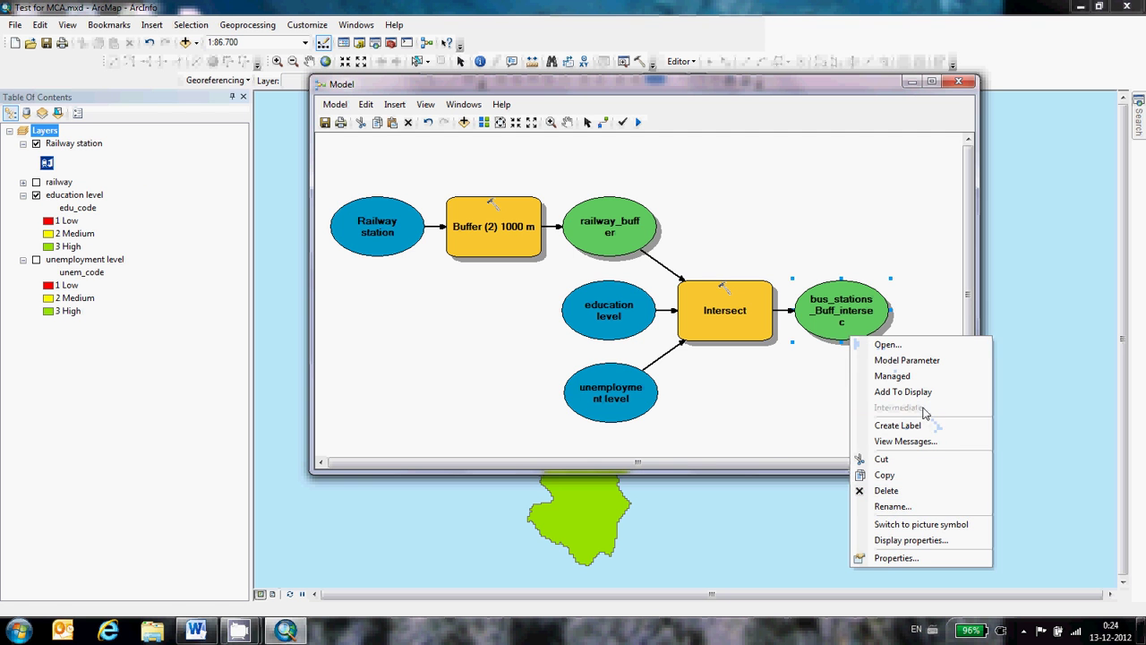
pyautogui.click(922, 392)
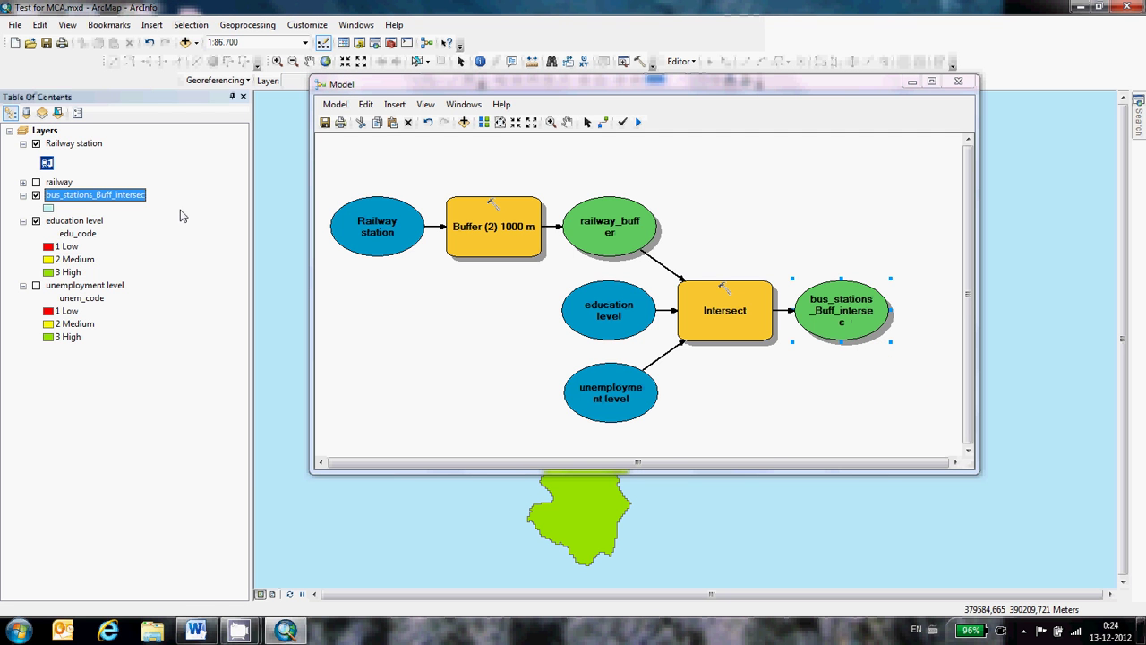
# Open the bus_stations_Buff_intersec attribute table and review FID_railway_buffer, unem_code and edu_code
pyautogui.click(912, 82)
pyautogui.click(128, 202)
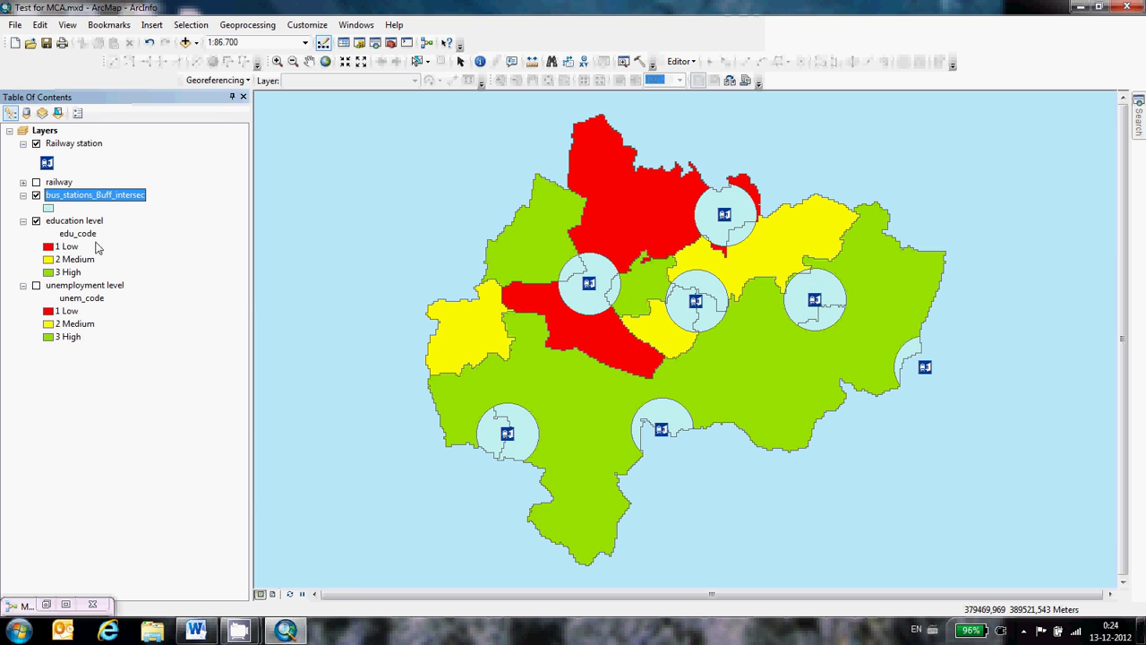
pyautogui.rightClick(123, 197)
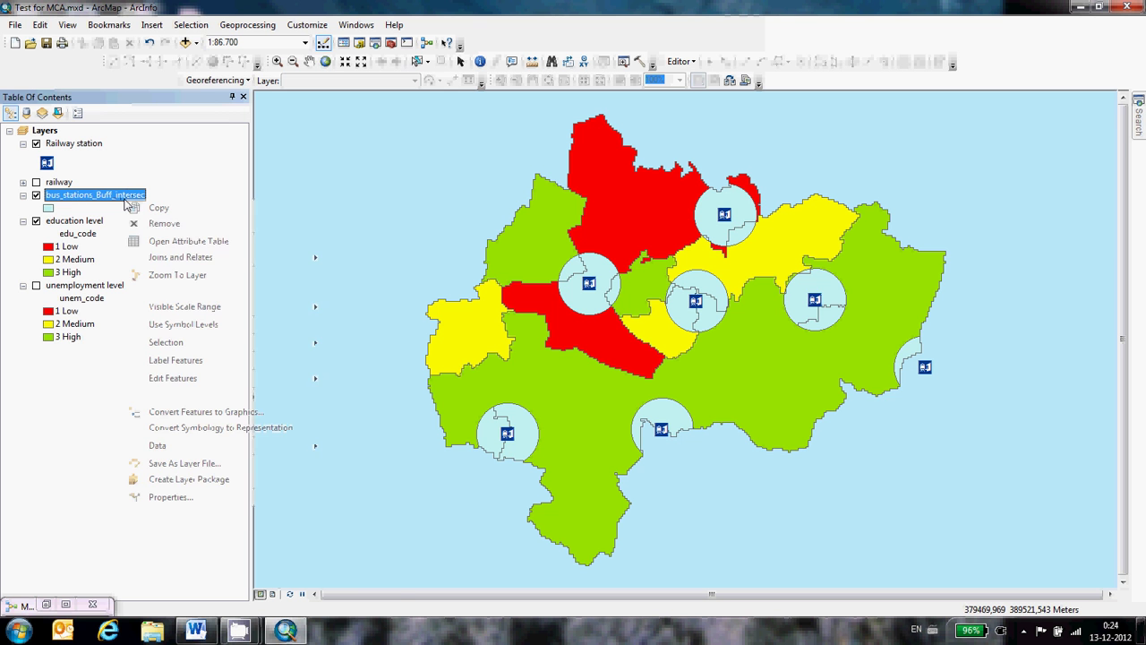
pyautogui.click(176, 247)
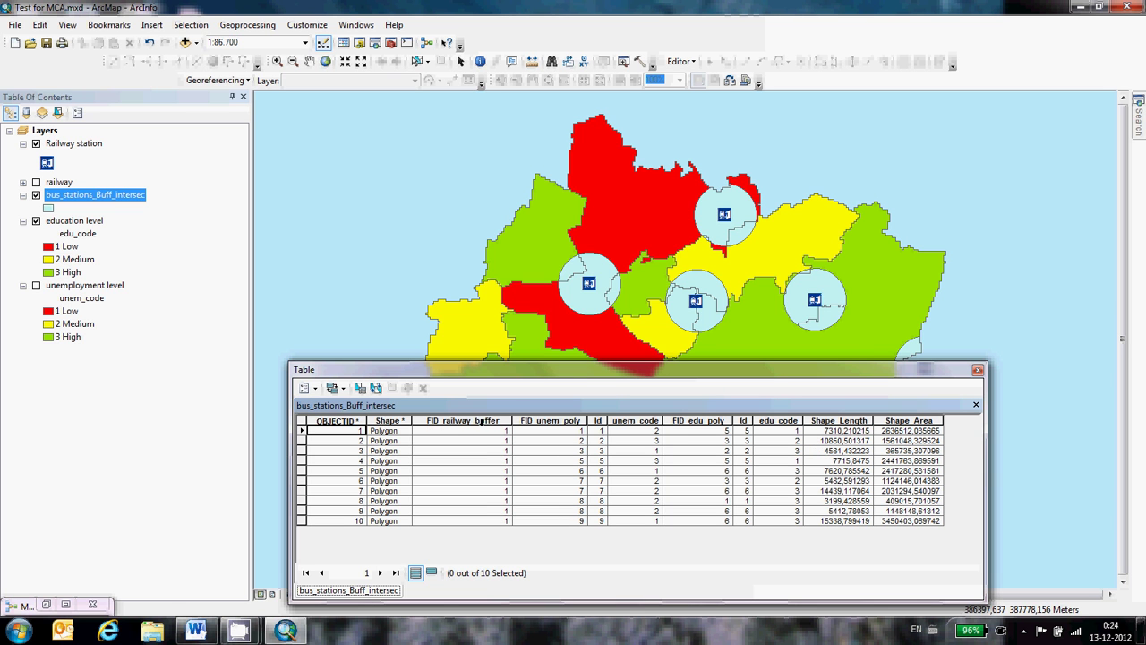
pyautogui.click(486, 423)
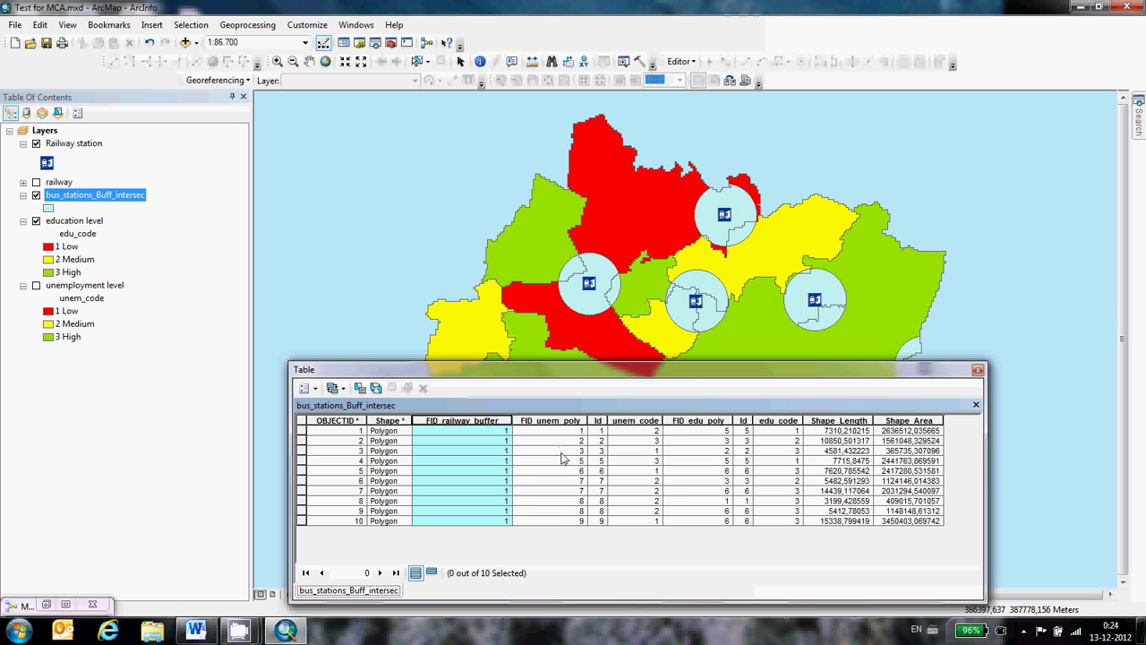
pyautogui.click(627, 421)
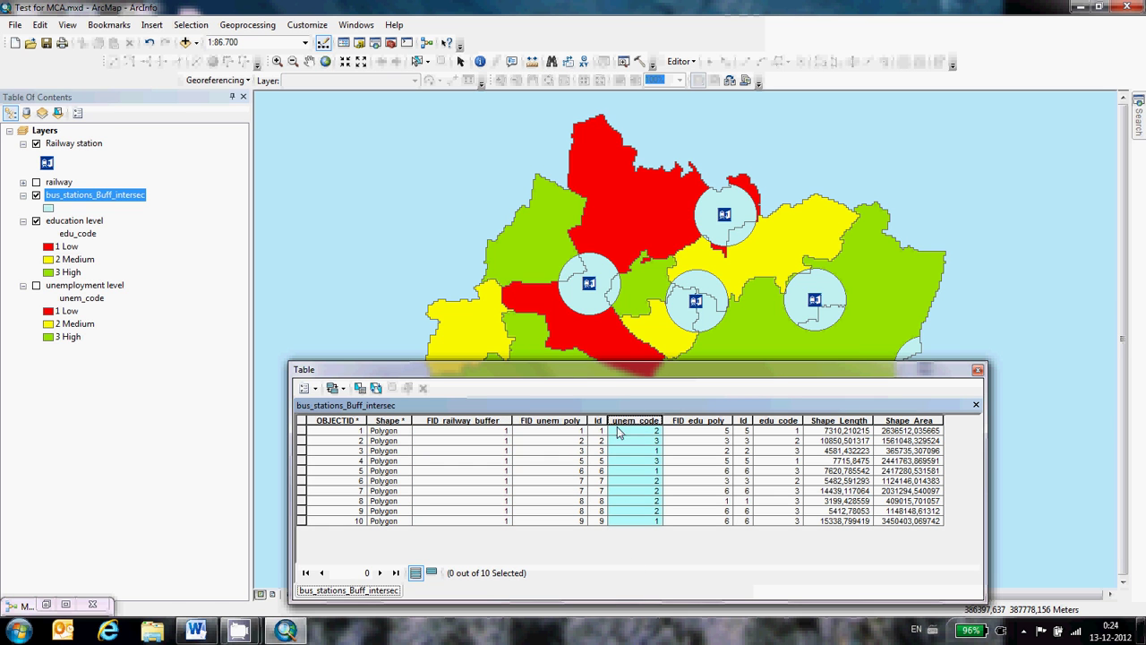
pyautogui.click(787, 420)
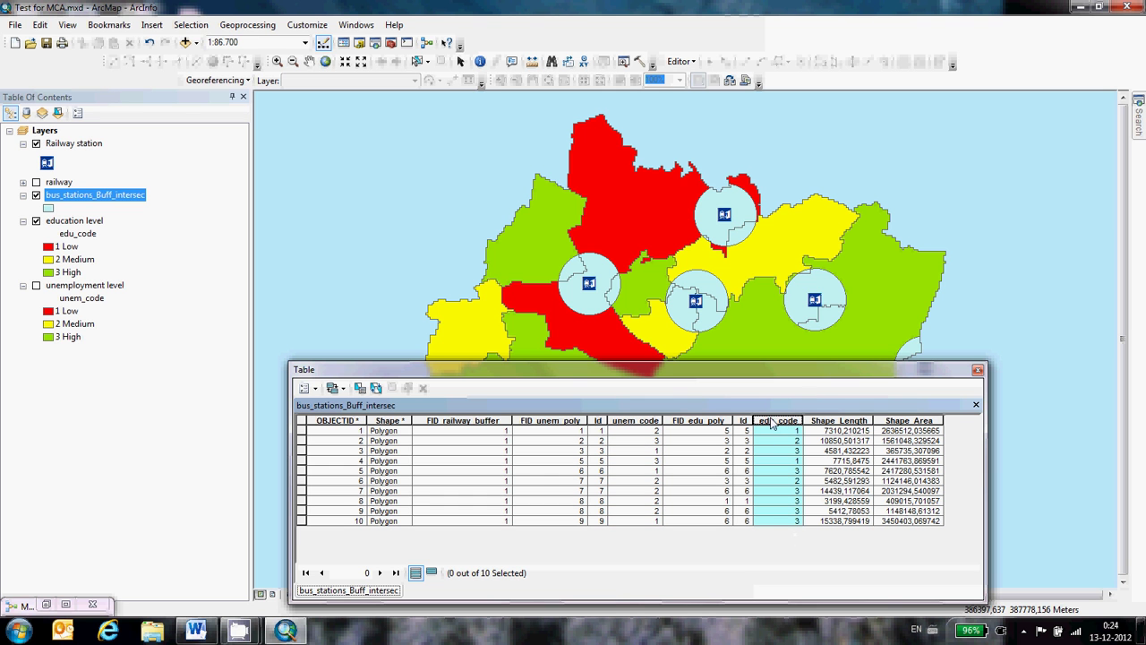
# Delete the Id_1 and FID_edu_poly fields from the intersect table
pyautogui.rightClick(742, 420)
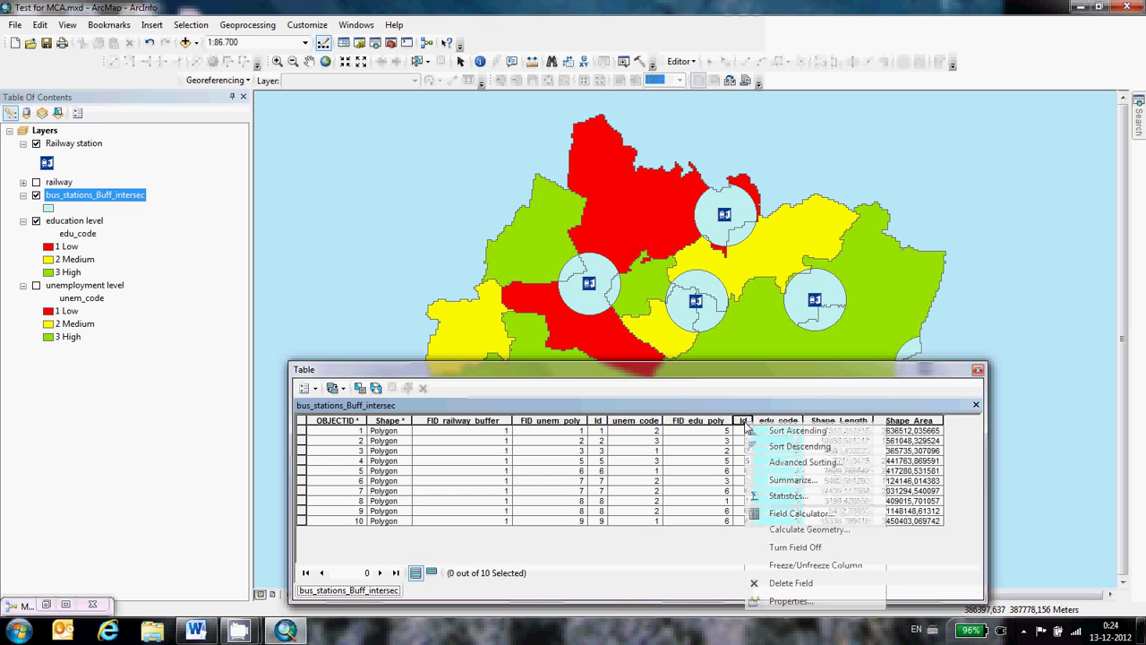
pyautogui.click(776, 586)
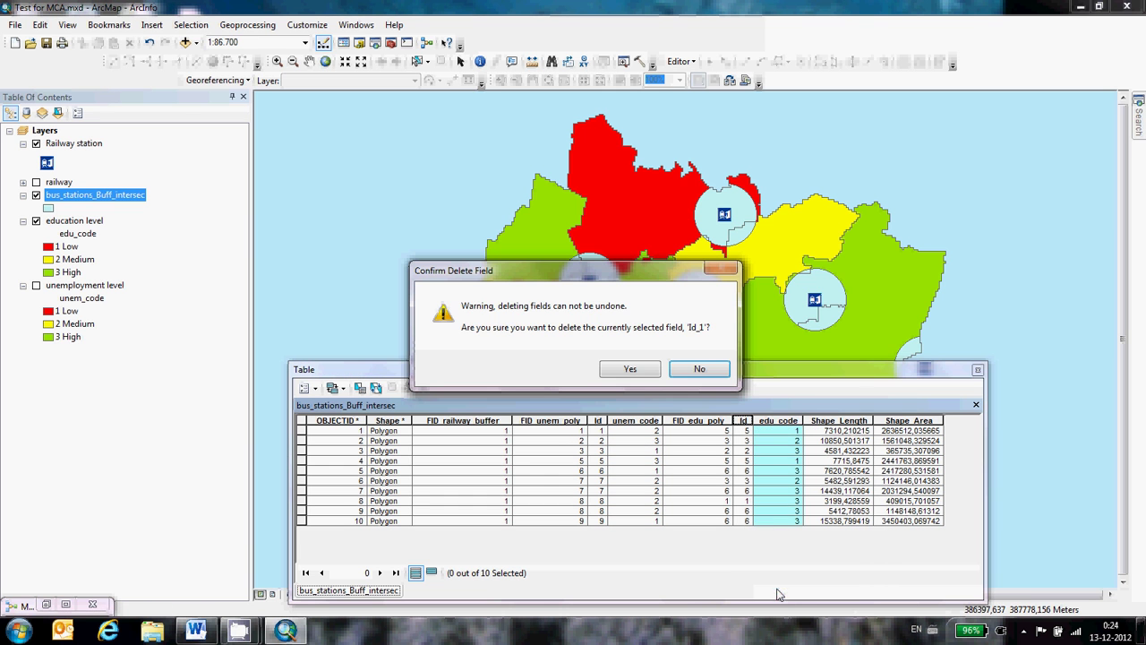
pyautogui.click(632, 368)
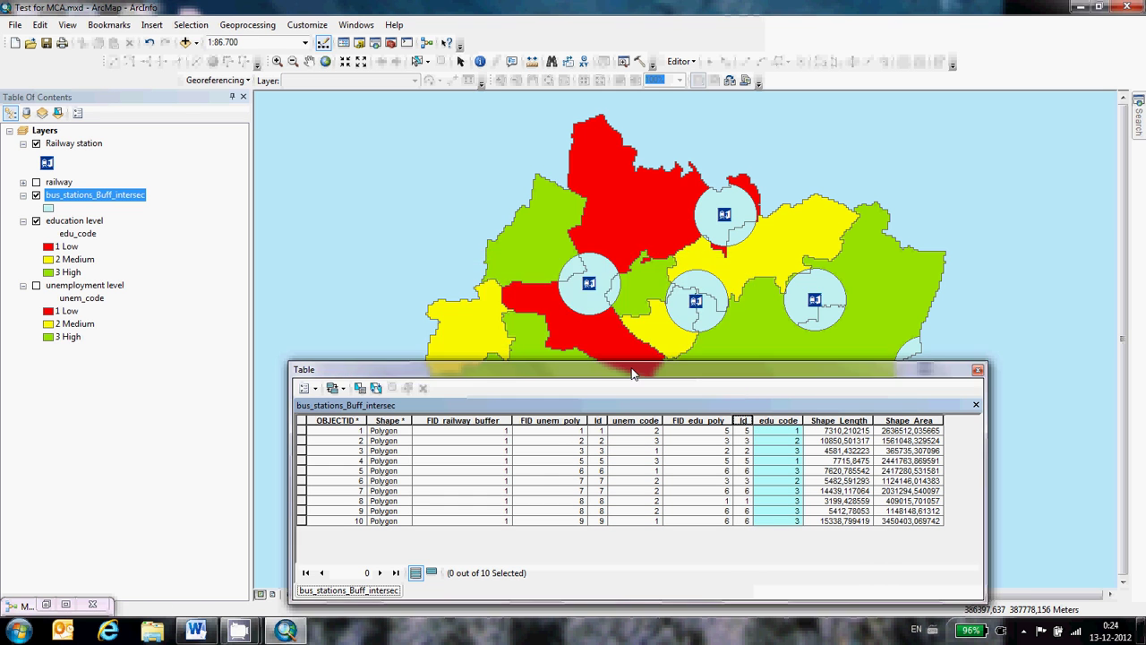
pyautogui.click(707, 420)
pyautogui.rightClick(707, 420)
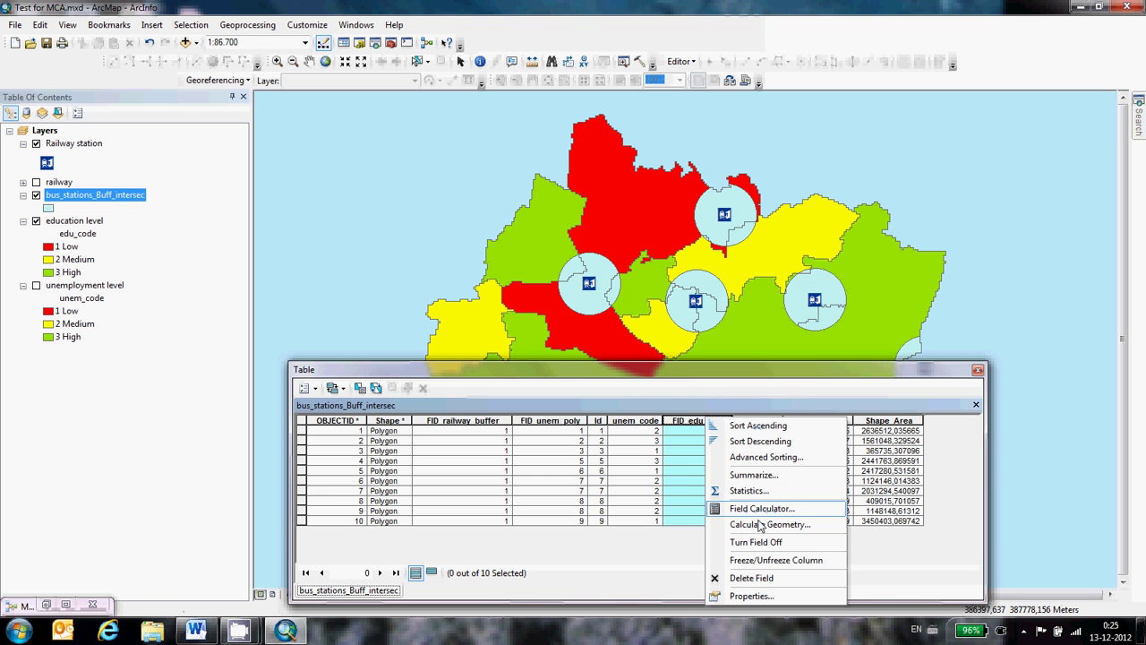
pyautogui.click(765, 586)
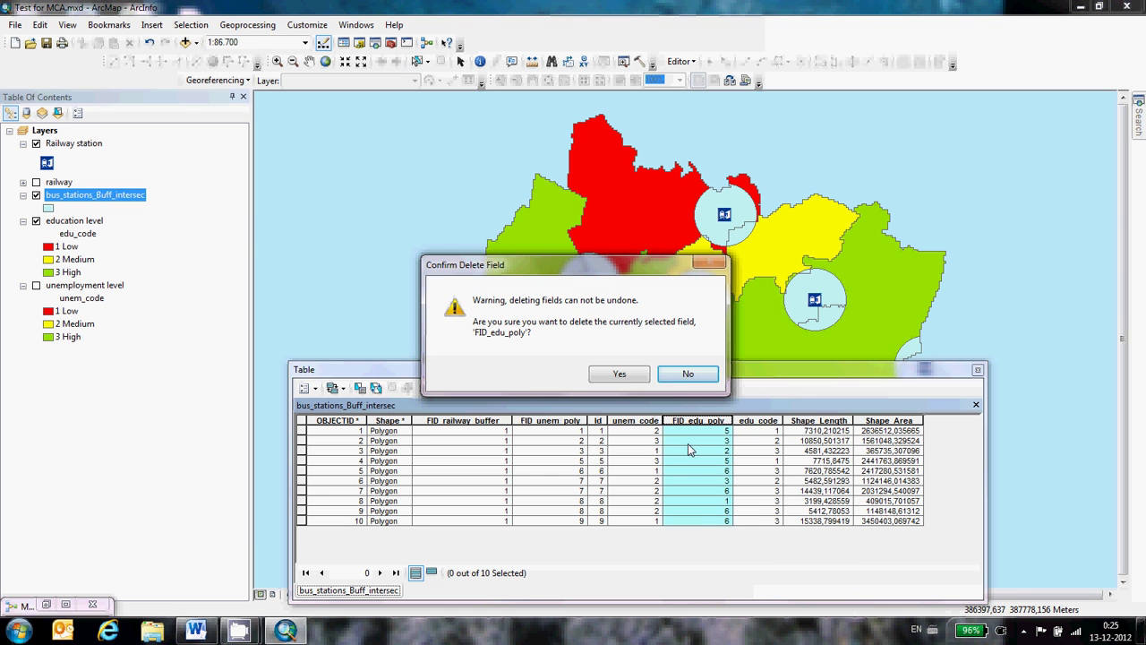
pyautogui.click(626, 374)
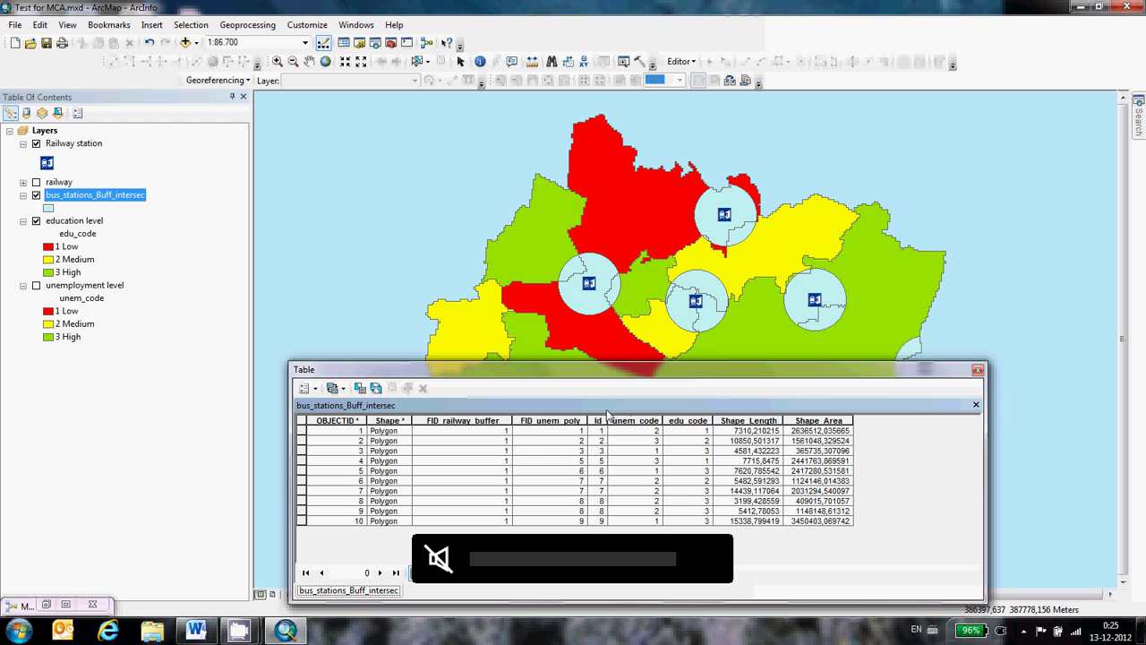
# Delete the Id and FID_unem_poly fields as well
pyautogui.click(605, 419)
pyautogui.rightClick(605, 418)
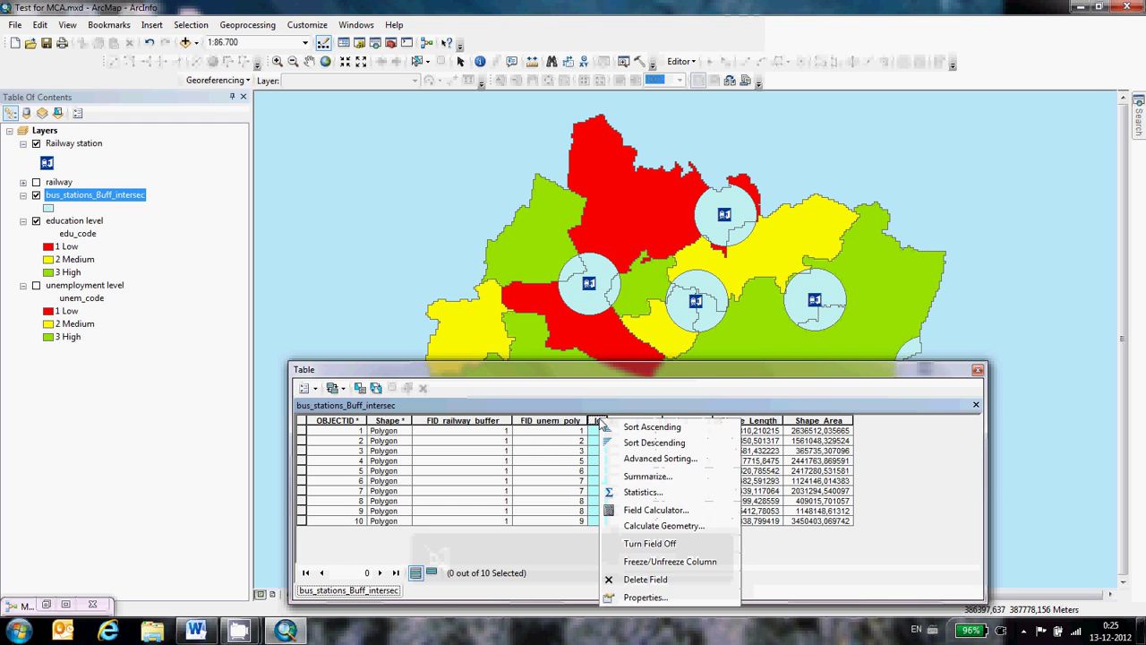
pyautogui.click(653, 586)
pyautogui.click(624, 367)
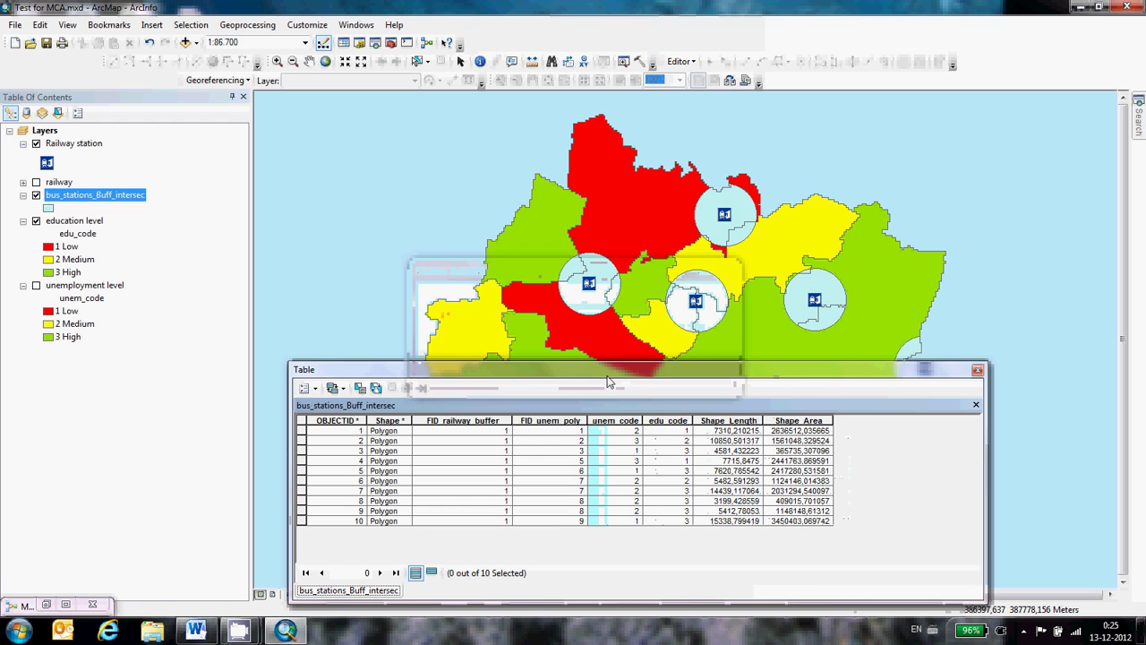
pyautogui.rightClick(562, 422)
pyautogui.click(609, 582)
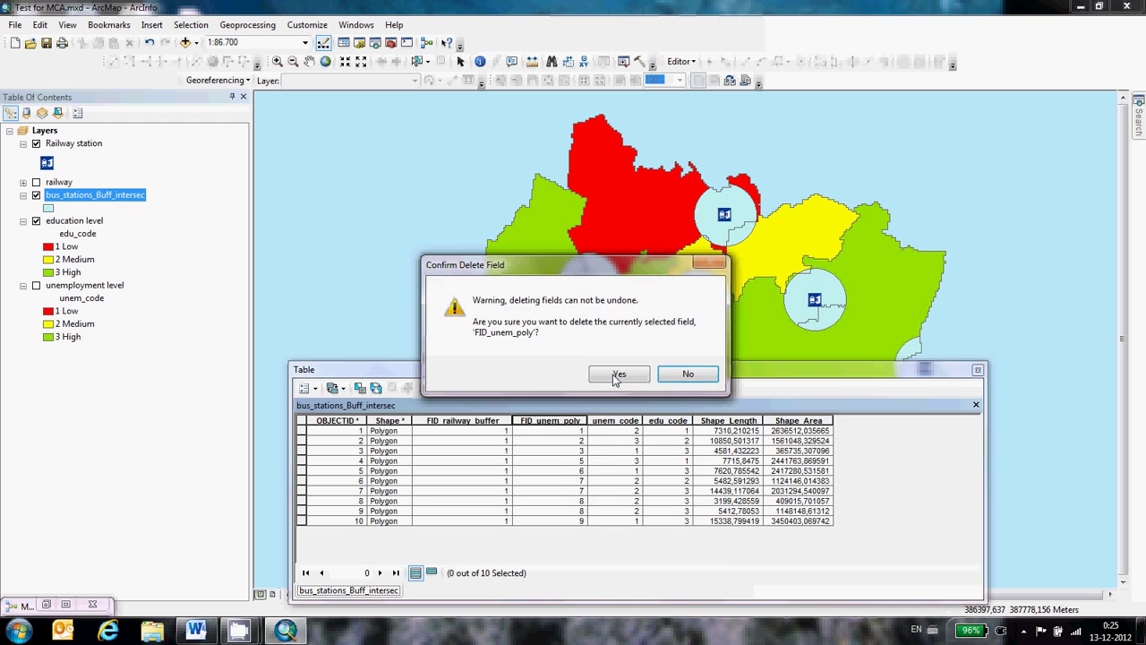
pyautogui.click(617, 376)
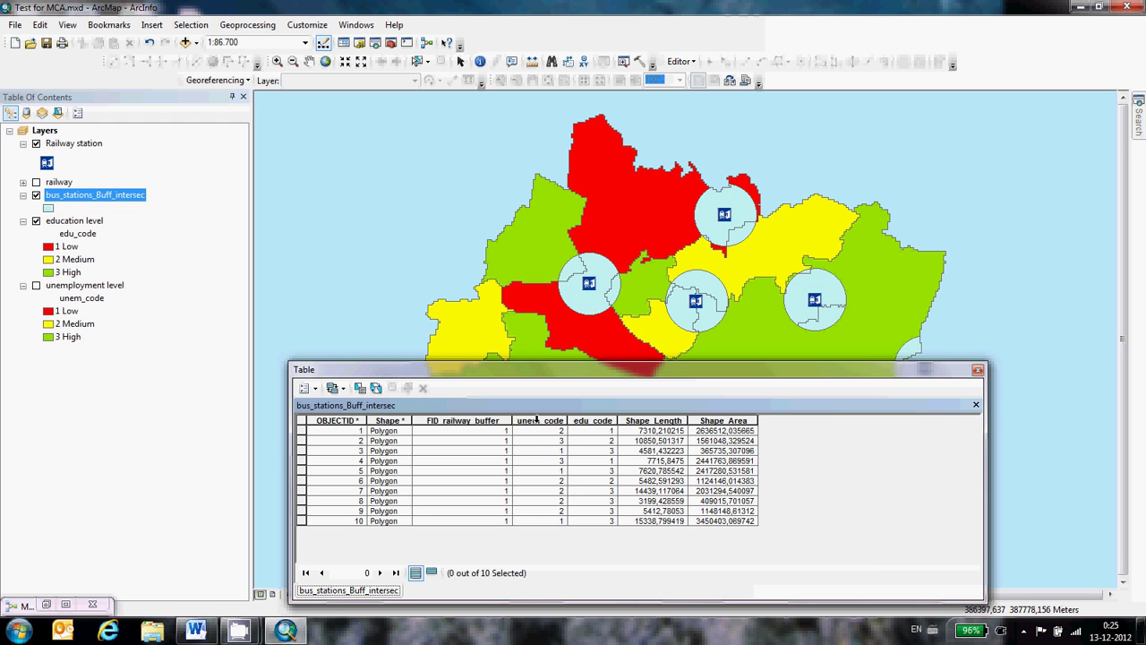
pyautogui.press('XF86AudioLowerVolume')
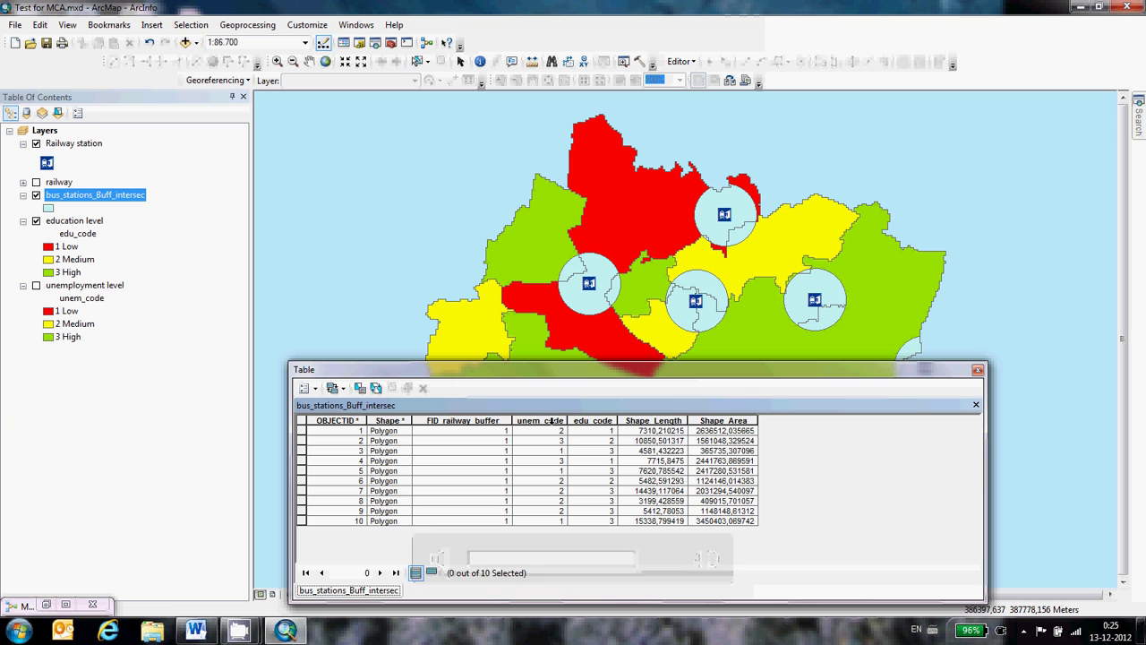
# Sort the intersect table rows by unem_code in descending order
pyautogui.rightClick(553, 420)
pyautogui.click(596, 445)
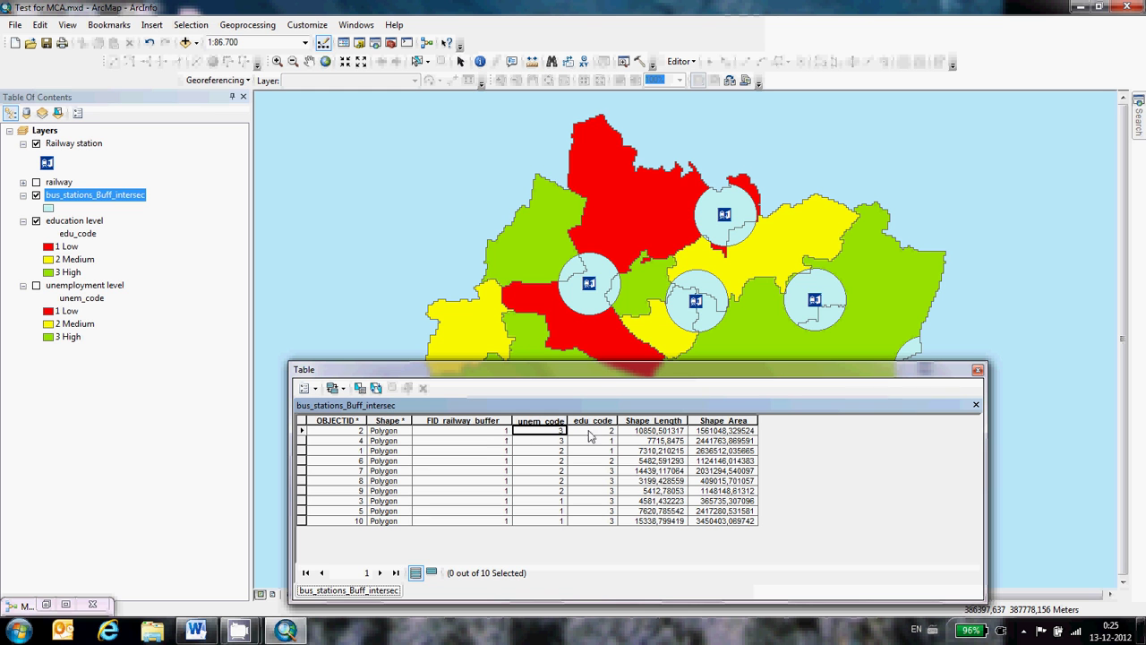
pyautogui.click(333, 388)
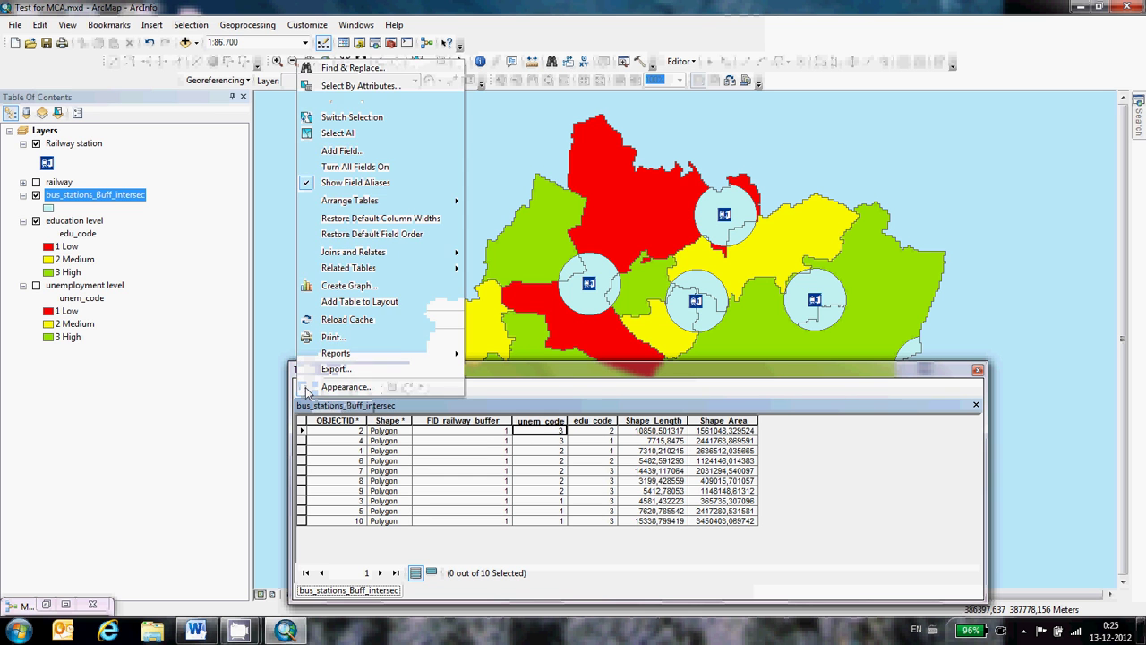
# Add a new total field and place it right after edu_code
pyautogui.click(370, 152)
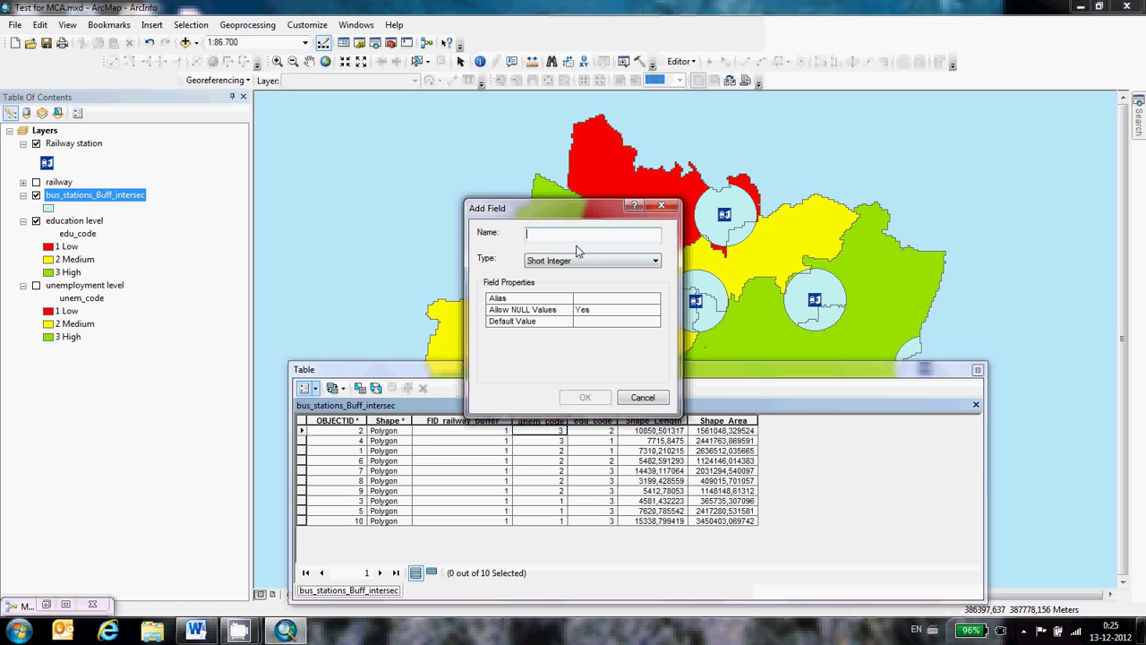
pyautogui.write('total')
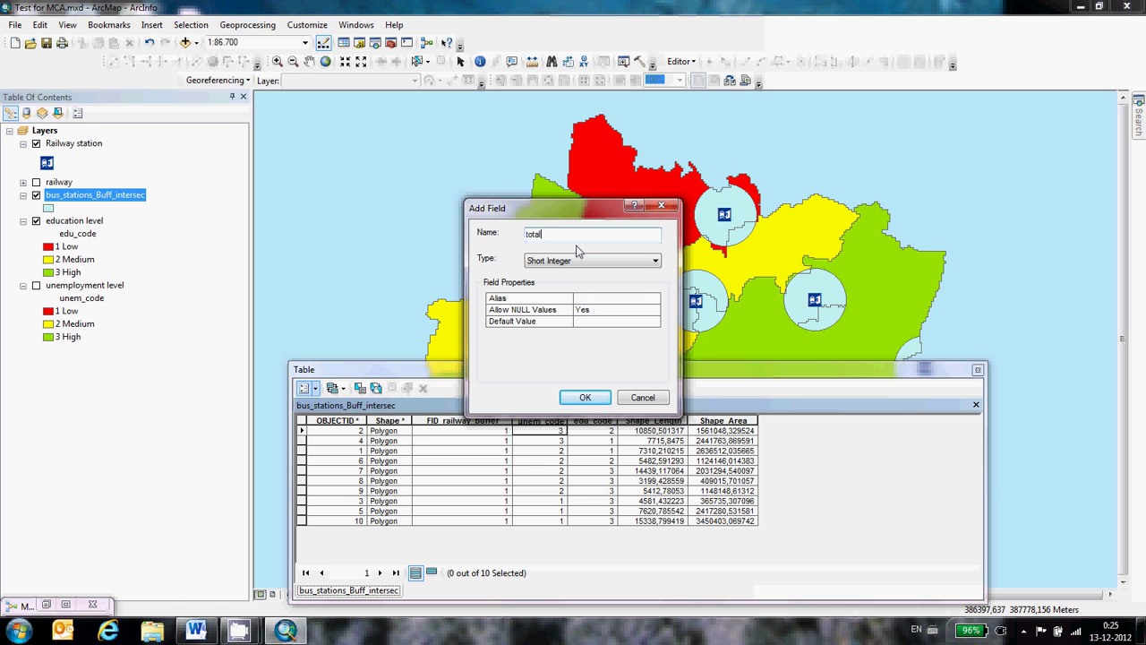
pyautogui.press('Return')
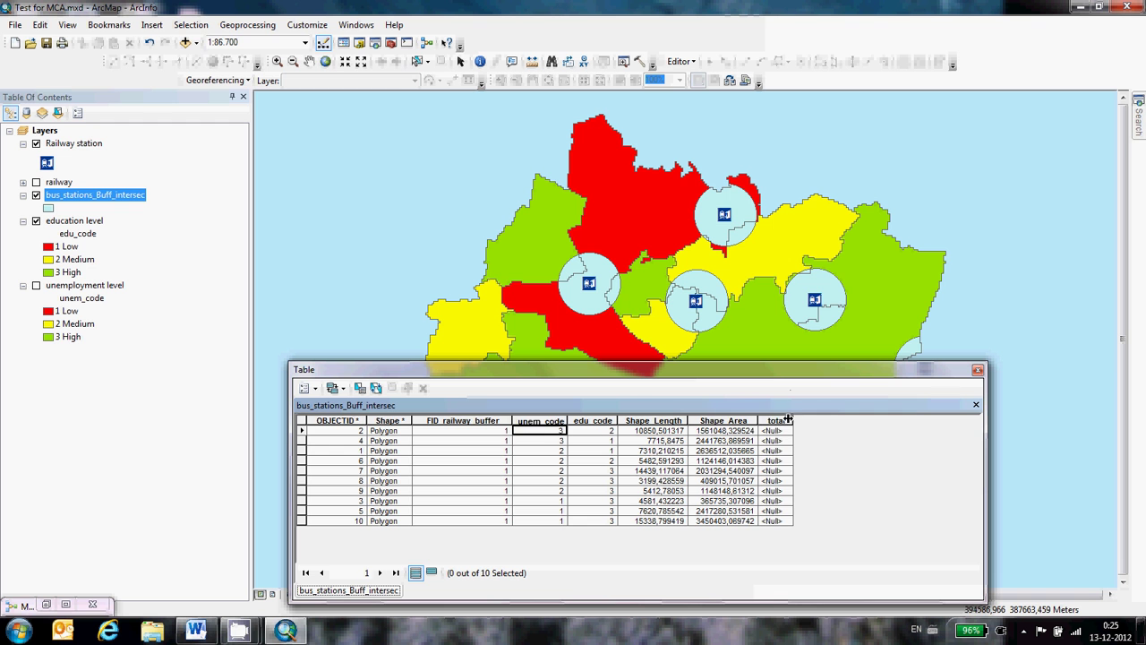
pyautogui.moveTo(669, 429); pyautogui.dragTo(638, 428)
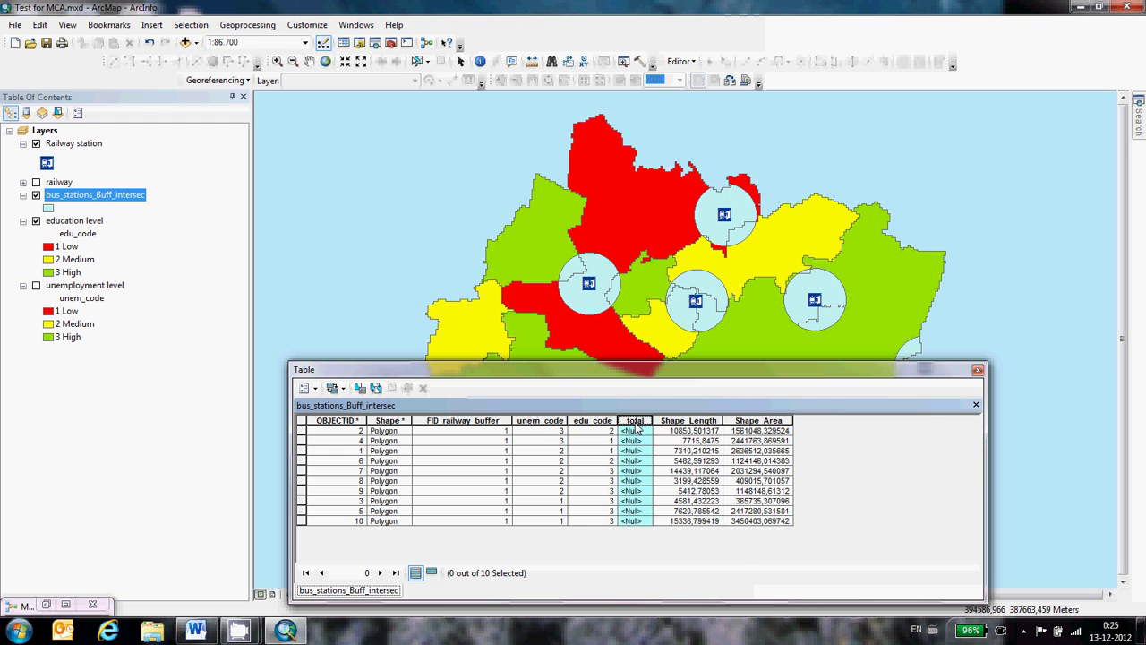
# Calculate total as [FID_railway_buffer] + [unem_code] + [edu_code]
pyautogui.rightClick(636, 428)
pyautogui.click(673, 514)
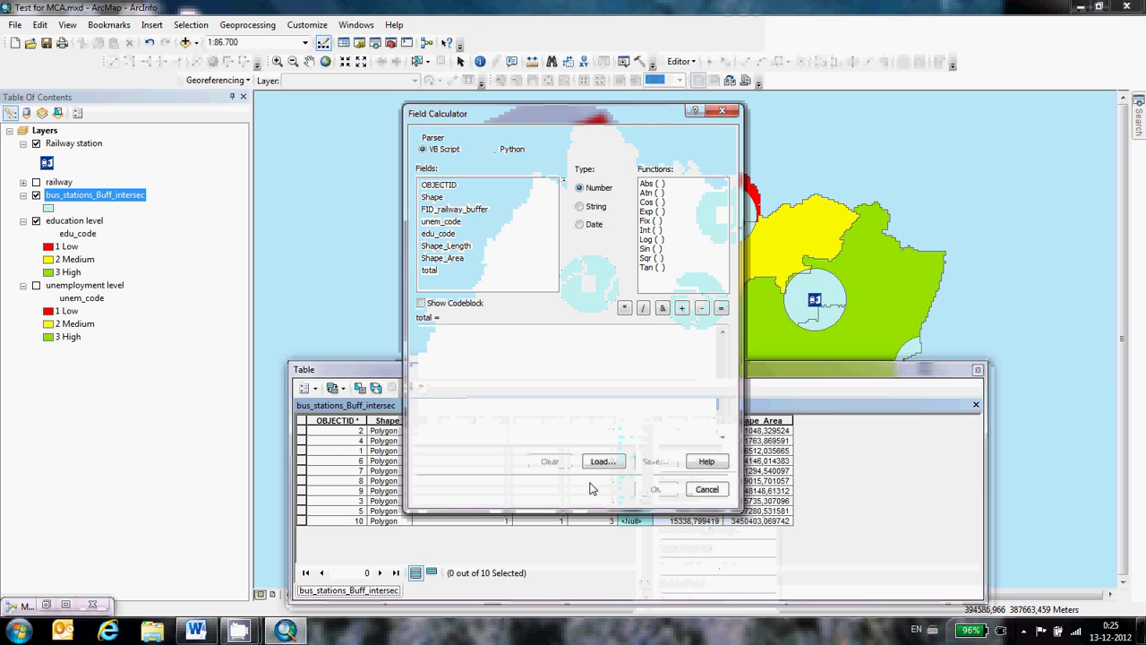
pyautogui.doubleClick(454, 208)
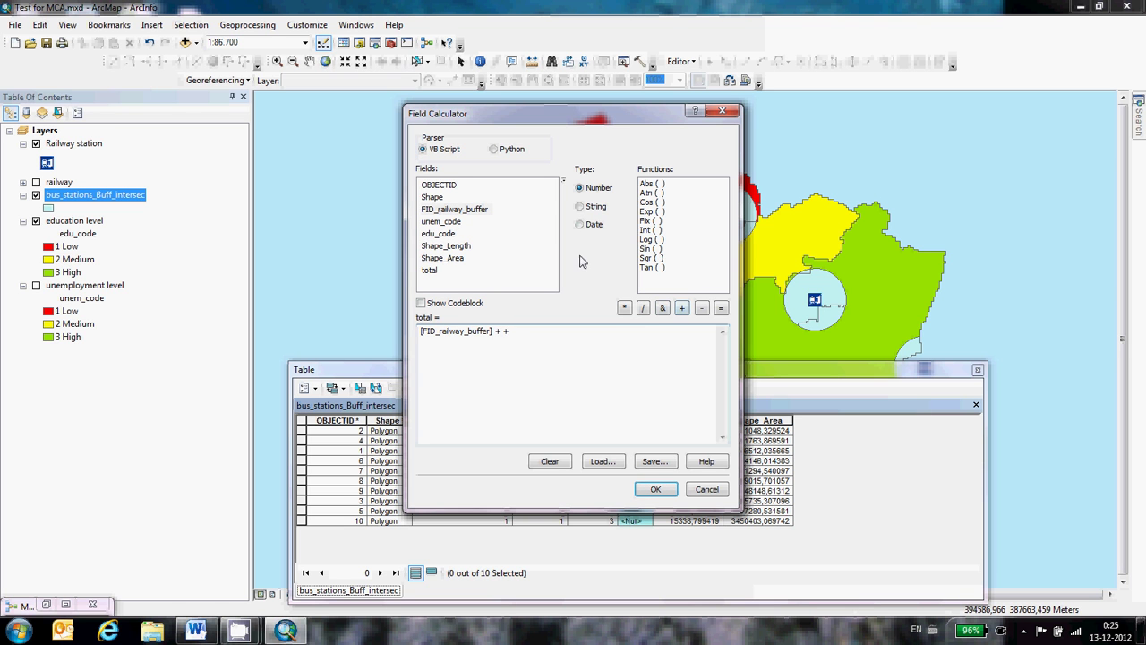
pyautogui.doubleClick(434, 222)
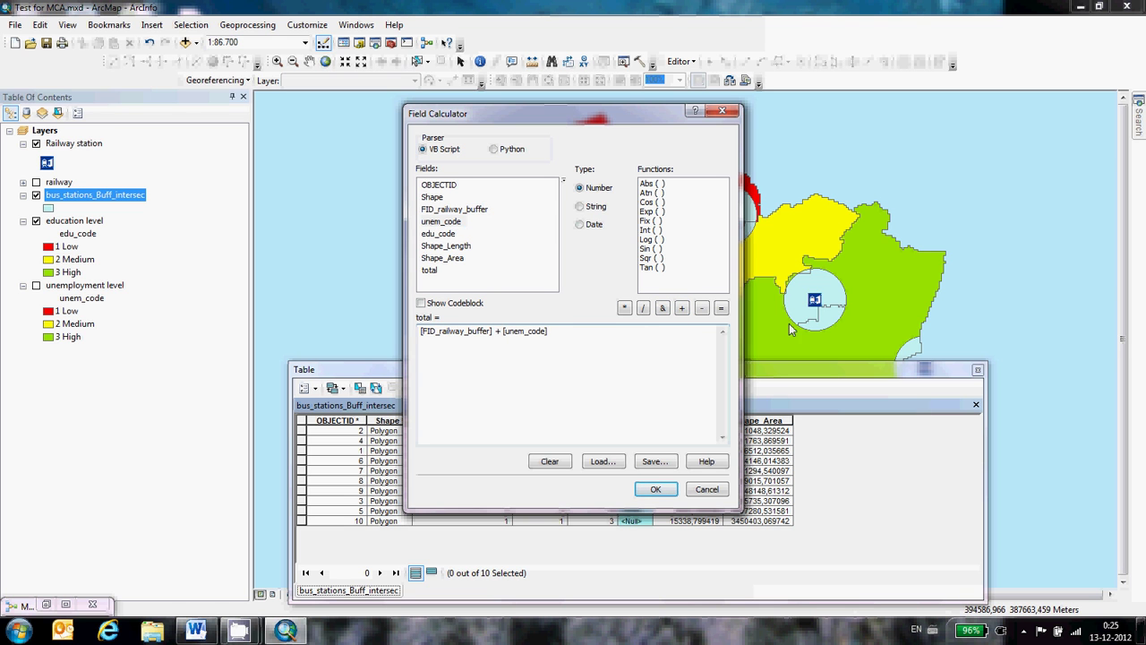
pyautogui.doubleClick(427, 234)
pyautogui.click(652, 490)
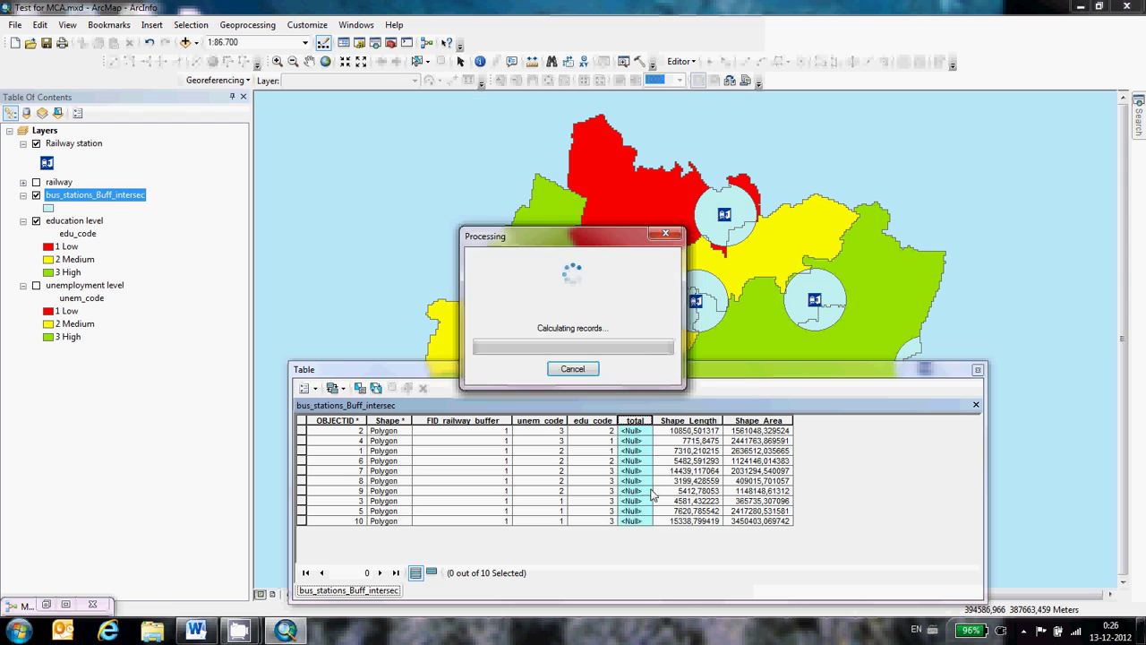
# Sort the table by total, highest first, and select the four rows scoring 6
pyautogui.rightClick(645, 423)
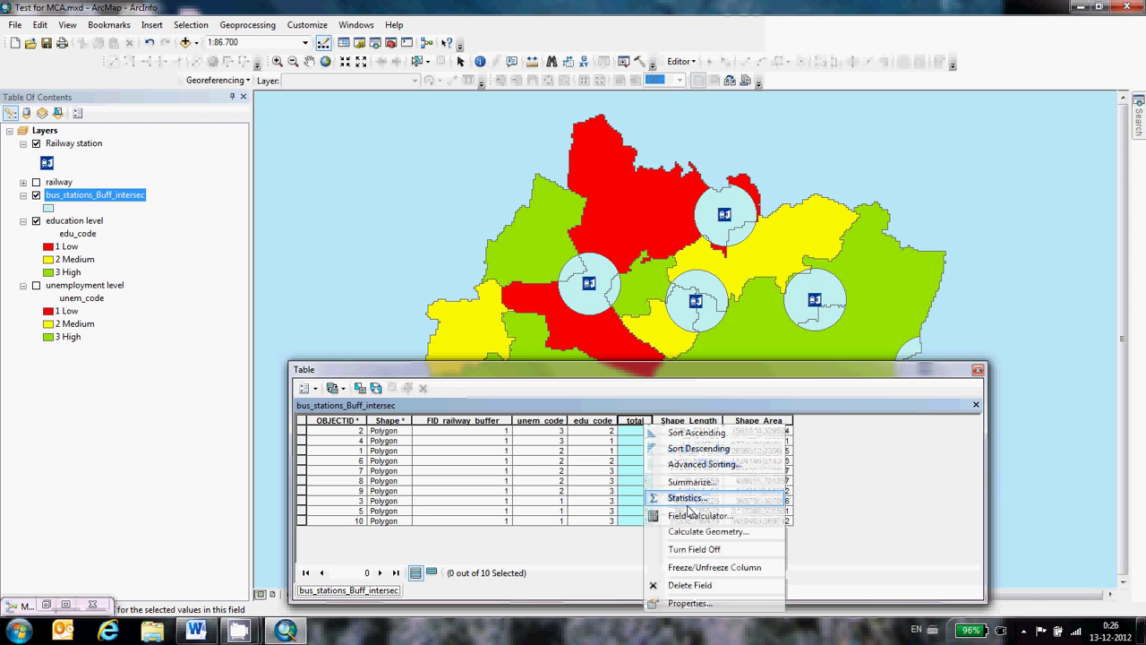
pyautogui.click(697, 448)
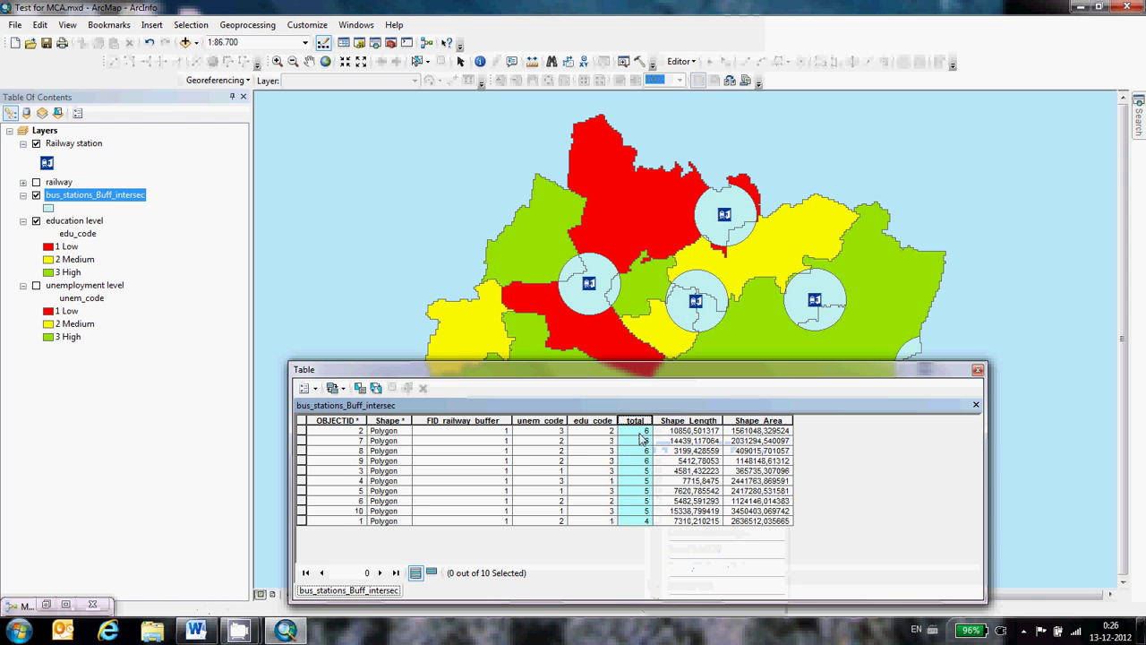
pyautogui.click(648, 462)
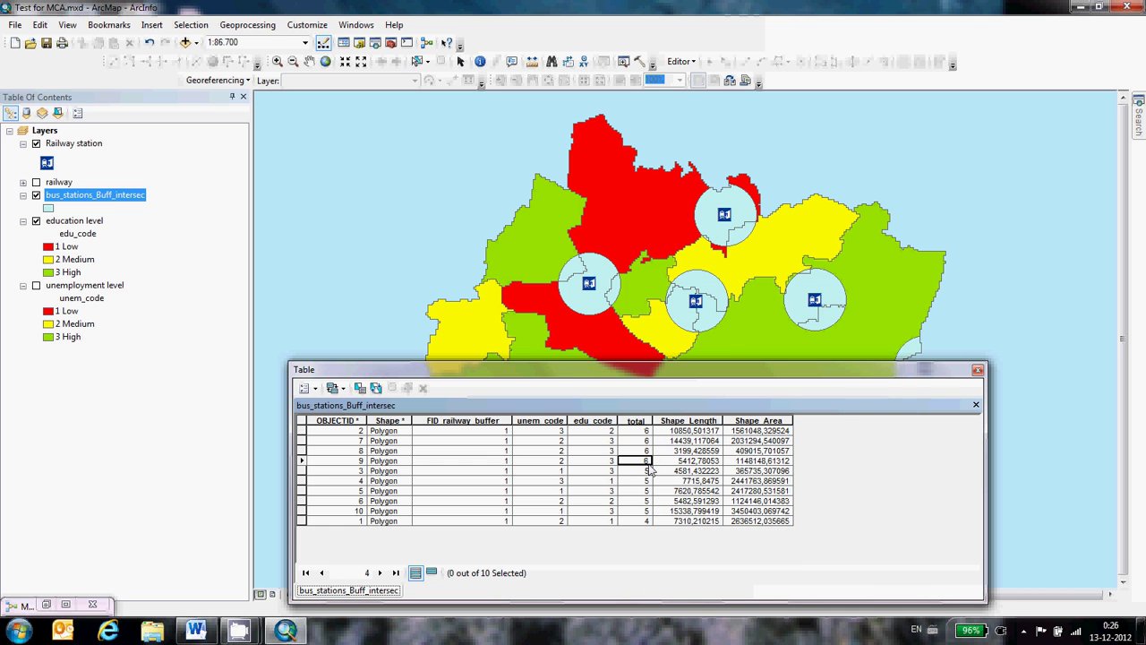
pyautogui.moveTo(301, 460); pyautogui.dragTo(302, 434)
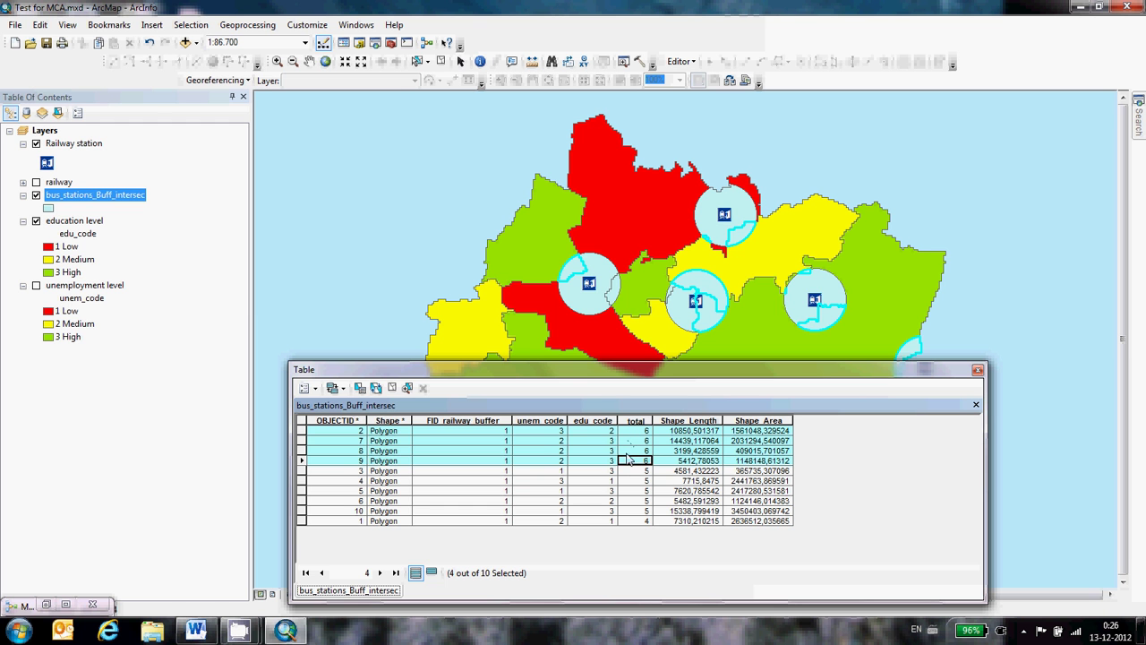
# Reposition the attribute table lower over the map and clear the record selection
pyautogui.moveTo(656, 374); pyautogui.dragTo(671, 427)
pyautogui.moveTo(690, 509); pyautogui.dragTo(687, 507)
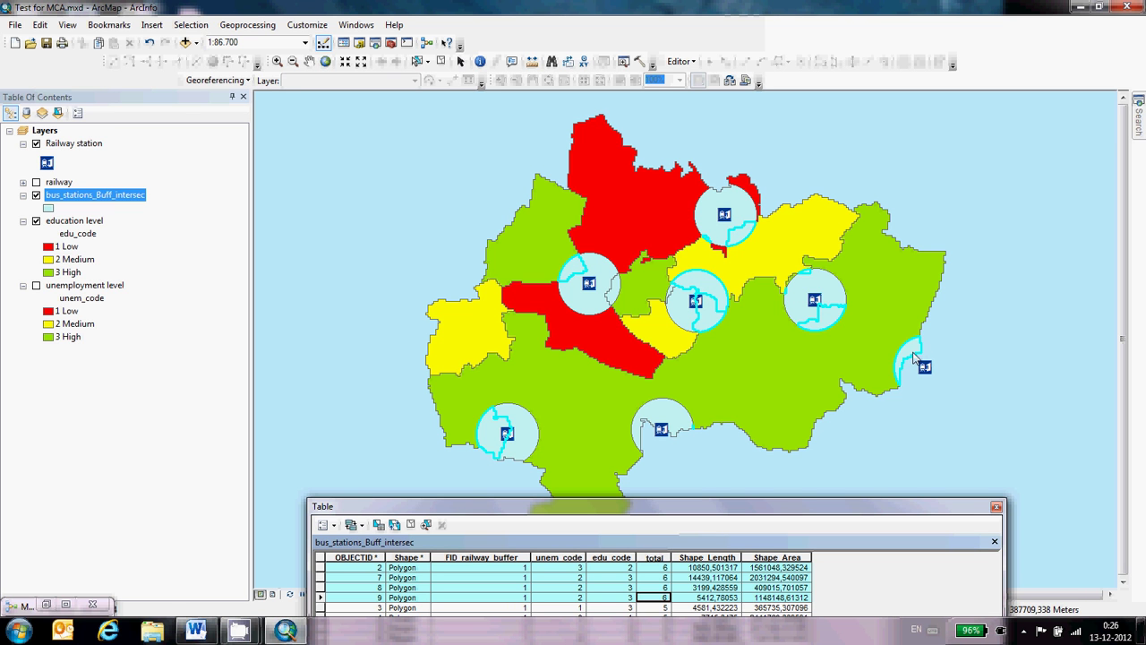
pyautogui.moveTo(766, 508); pyautogui.dragTo(775, 404)
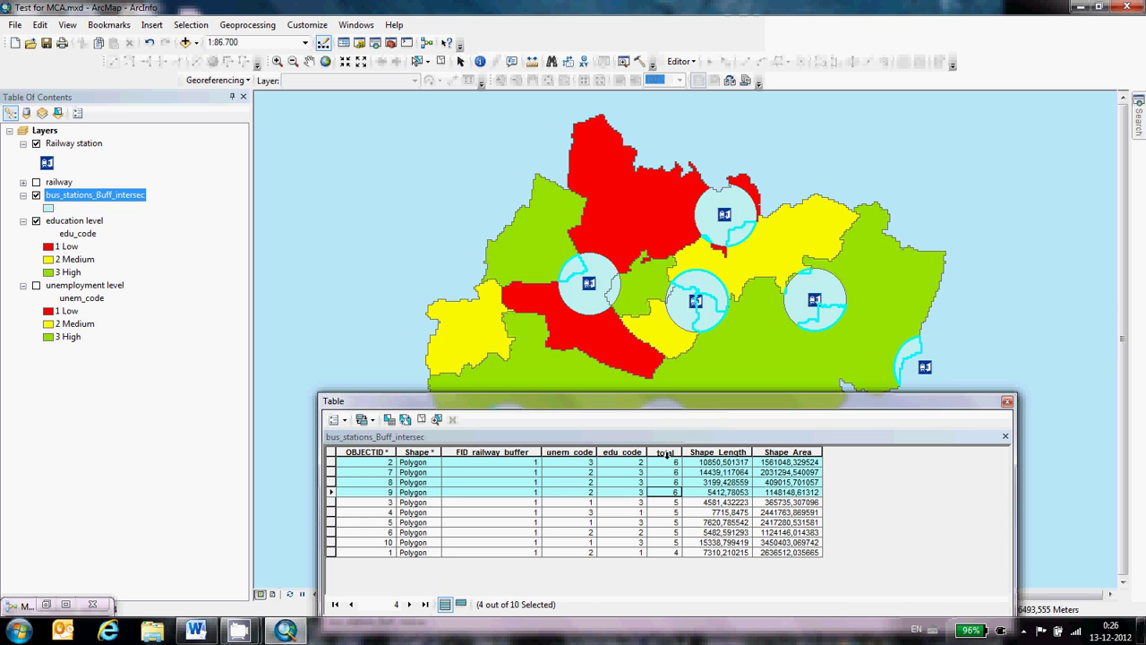
pyautogui.click(634, 452)
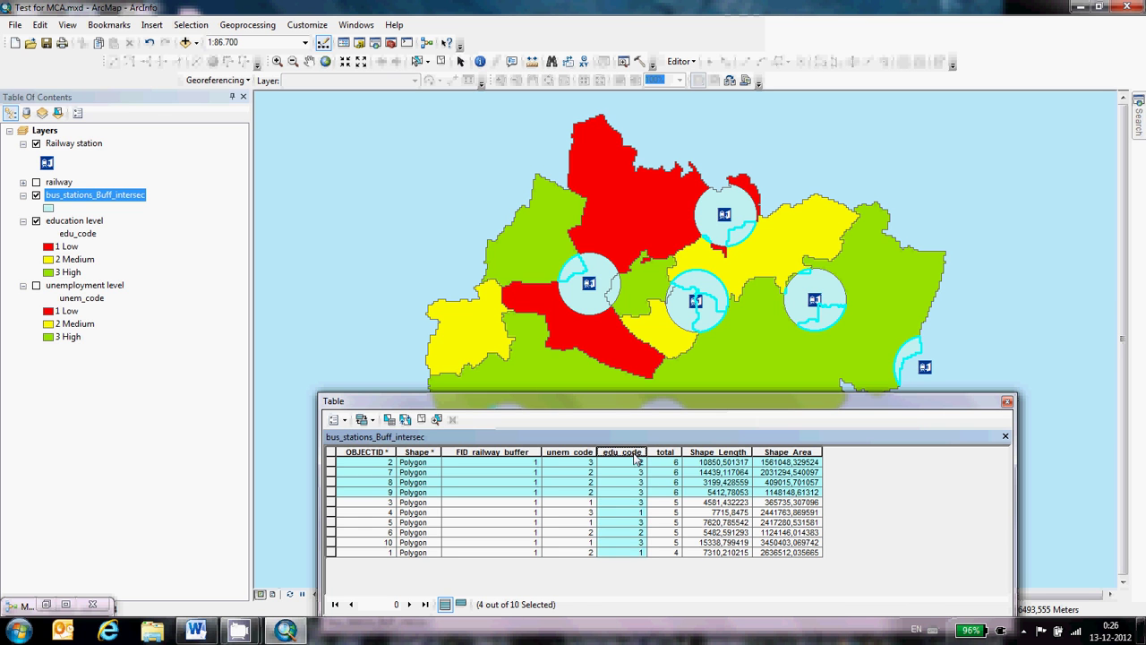
pyautogui.click(435, 420)
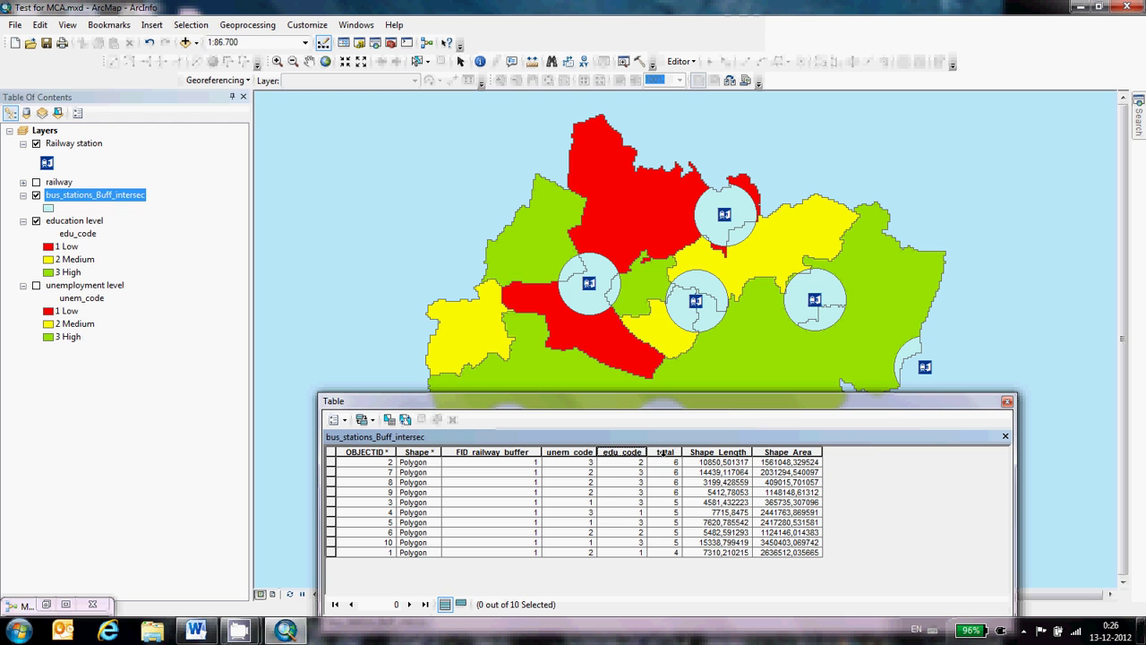
# Recalculate total as [FID_railway_buffer] + [unem_code] * 3 + [edu_code]
pyautogui.click(664, 452)
pyautogui.rightClick(664, 452)
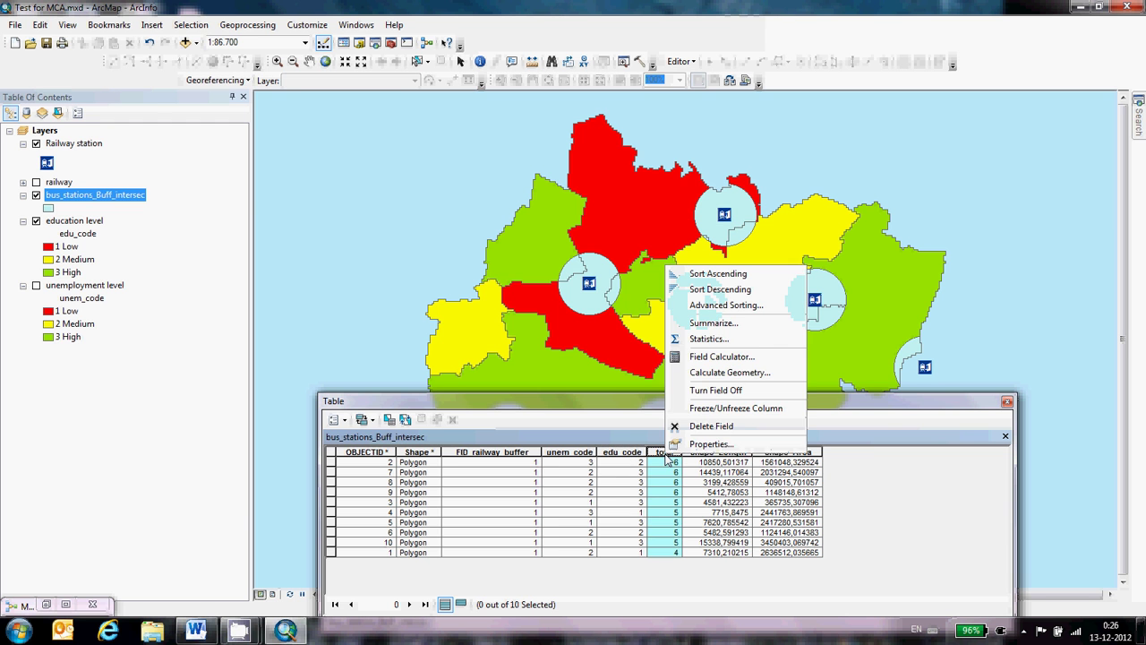
pyautogui.click(721, 356)
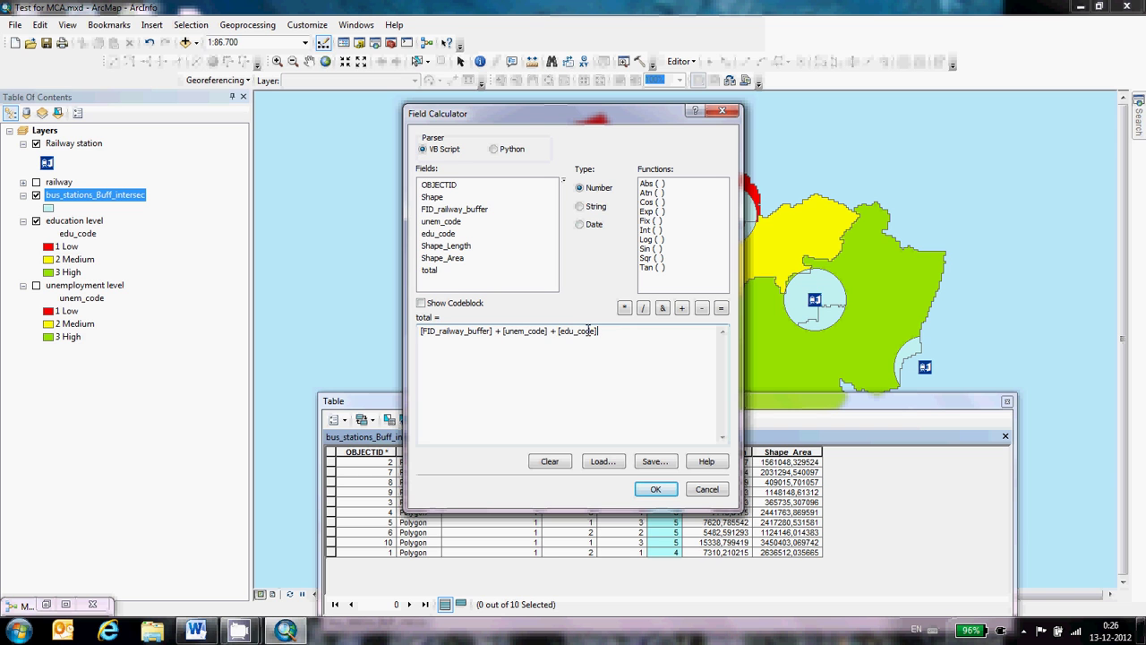
pyautogui.moveTo(565, 331); pyautogui.dragTo(587, 332)
pyautogui.click(547, 333)
pyautogui.write('* 2')
pyautogui.press('BackSpace')
pyautogui.write('3')
pyautogui.click(657, 489)
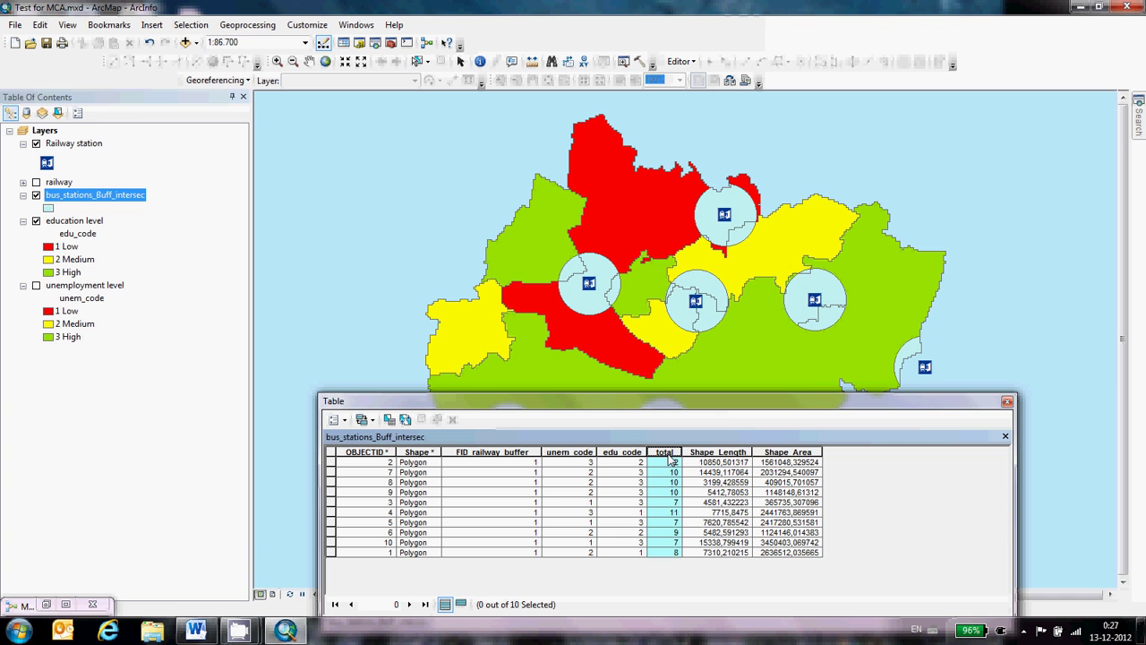
# Sort by total descending, select the top record with total 12, and close the table
pyautogui.rightClick(670, 458)
pyautogui.click(717, 289)
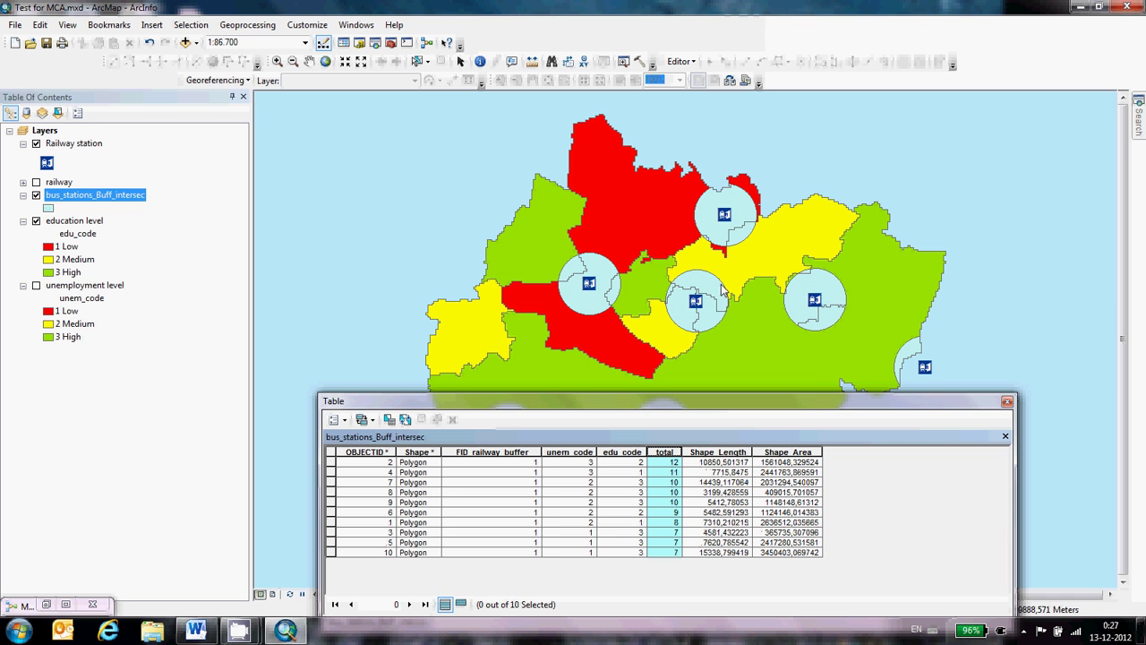
pyautogui.click(674, 462)
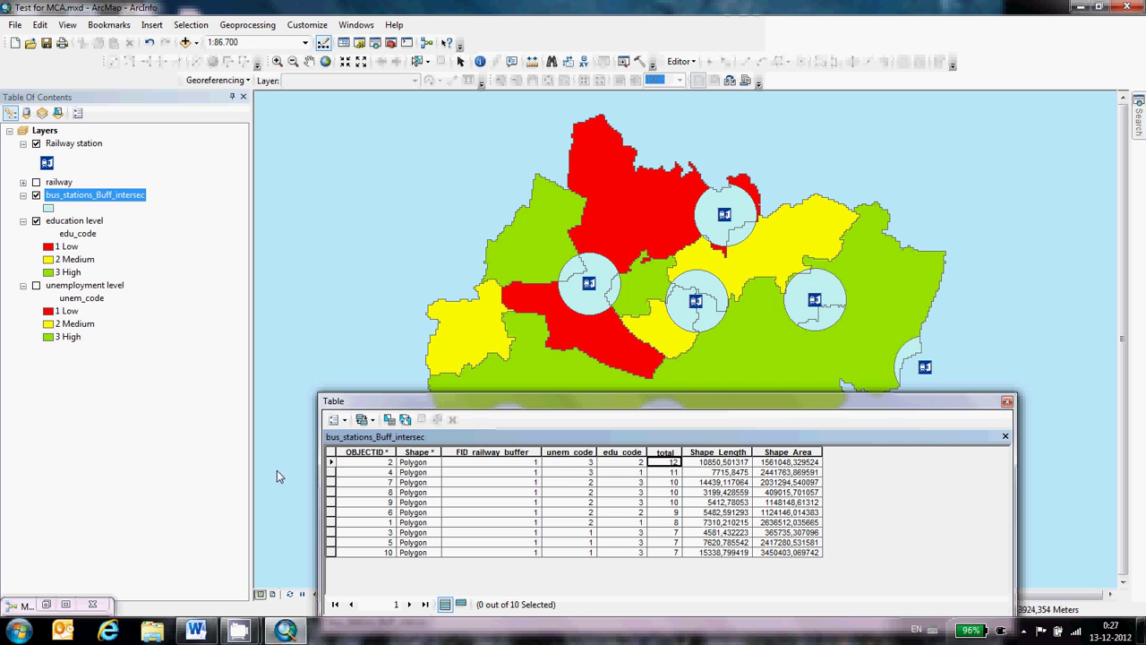
pyautogui.click(335, 462)
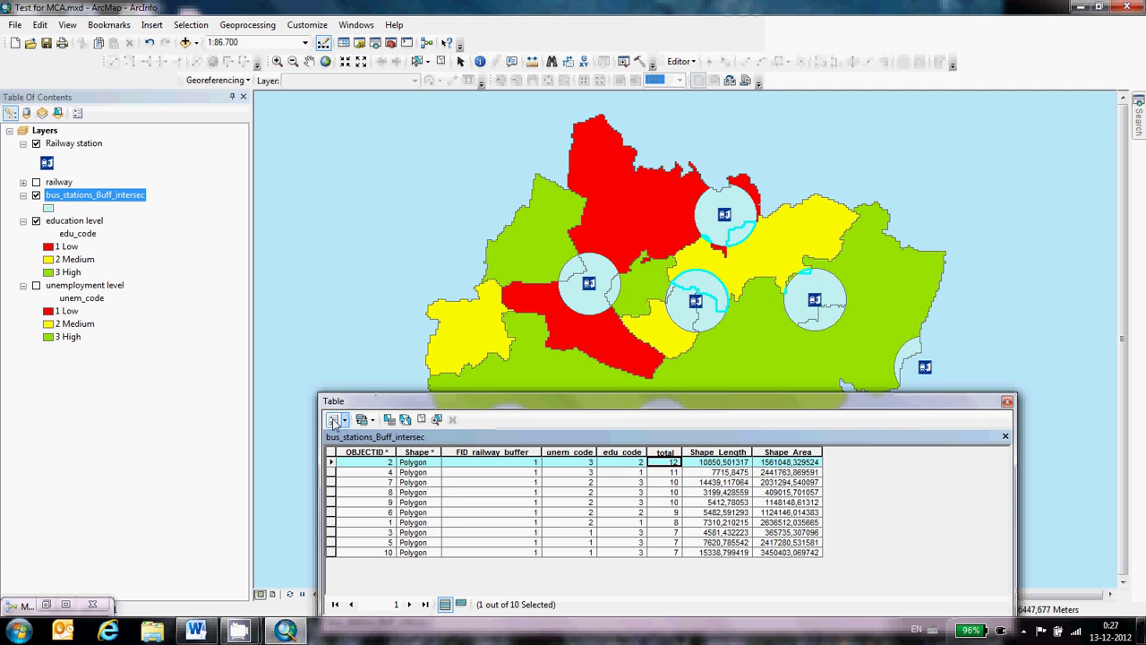
pyautogui.click(1007, 403)
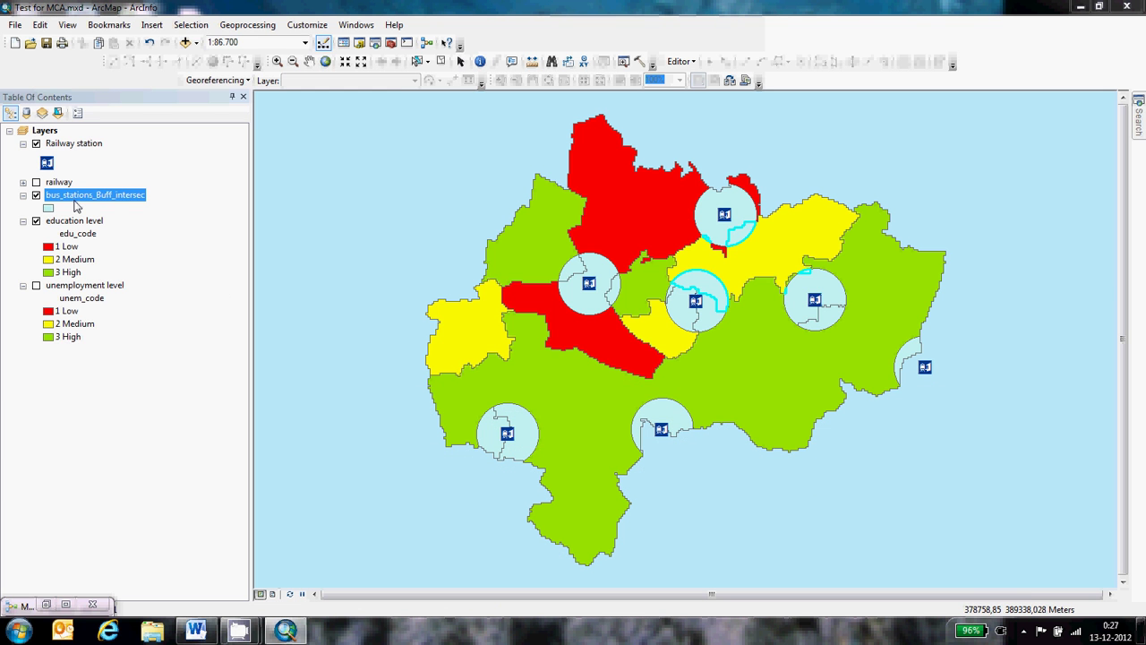
# Reopen the buffer intersection layer's attribute table and drag it off the map
pyautogui.rightClick(75, 204)
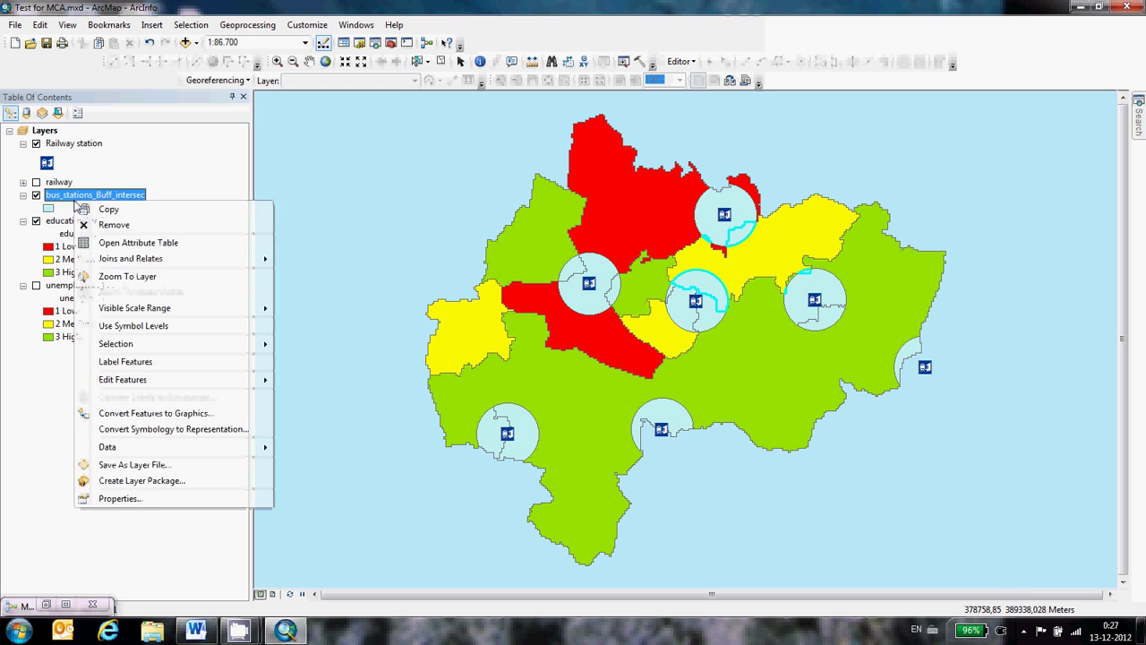
pyautogui.click(153, 245)
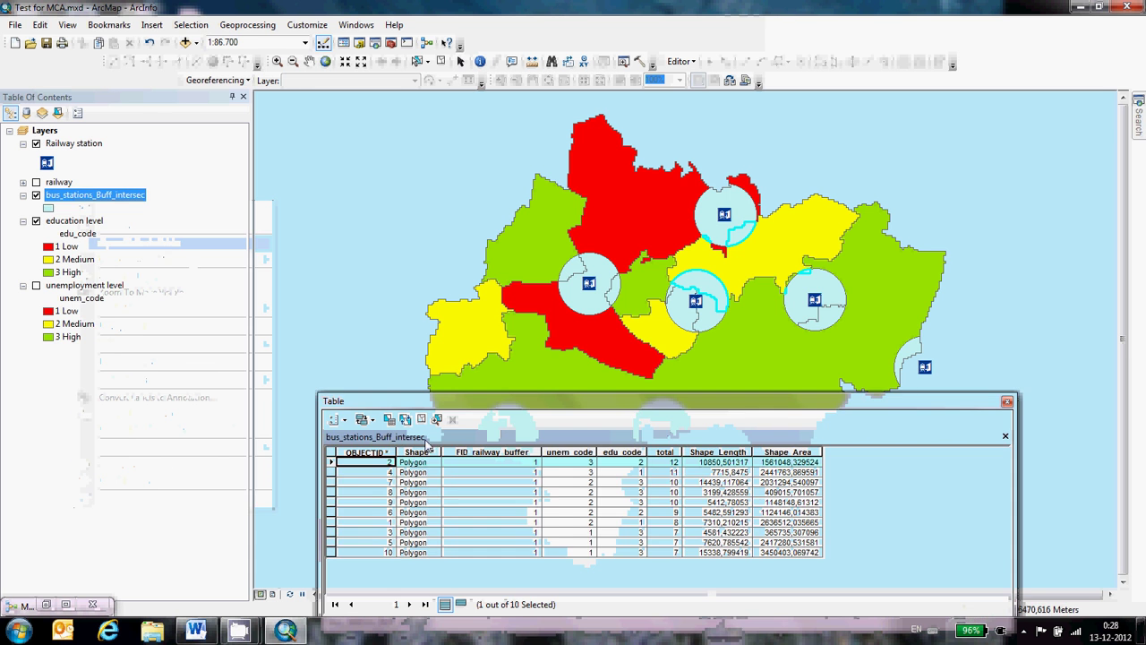
pyautogui.moveTo(441, 362); pyautogui.dragTo(394, 278)
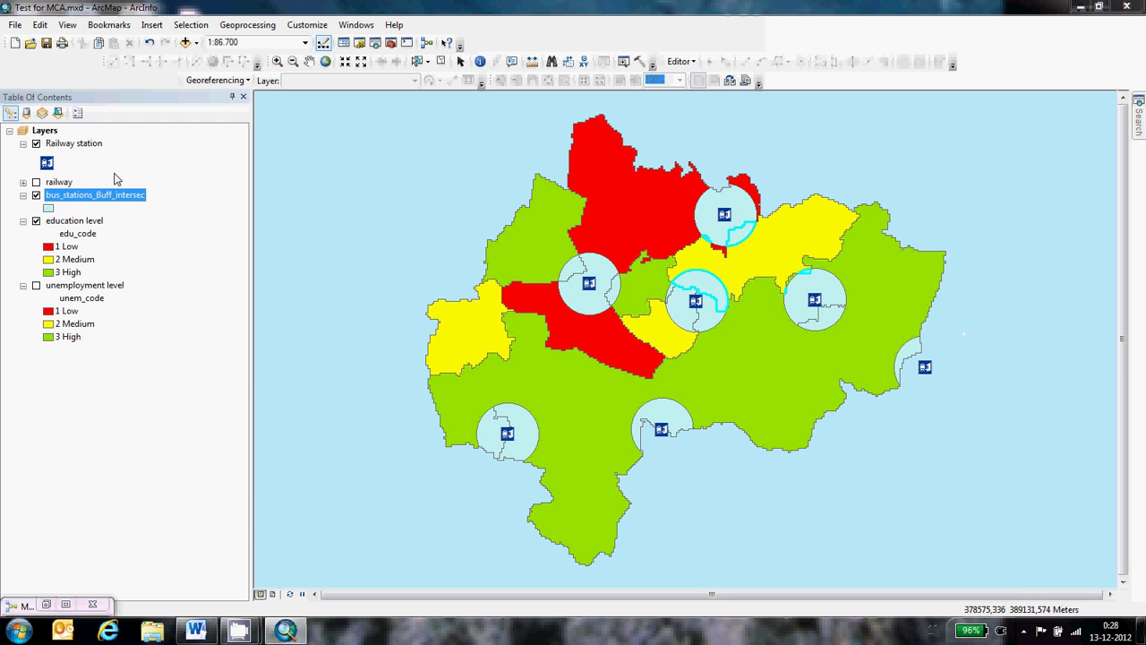
# Symbolize bus_stations_Buff_intersec by unique total values with a reversed green-red ramp, 7 red to 12 green
pyautogui.rightClick(116, 196)
pyautogui.click(157, 492)
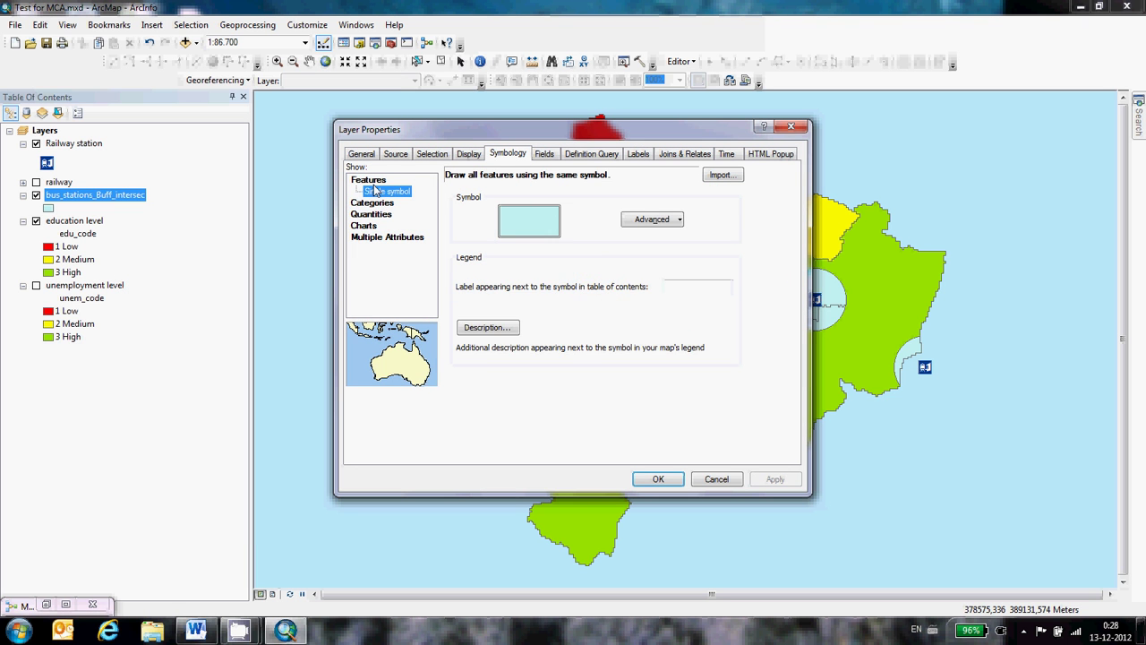
pyautogui.click(373, 203)
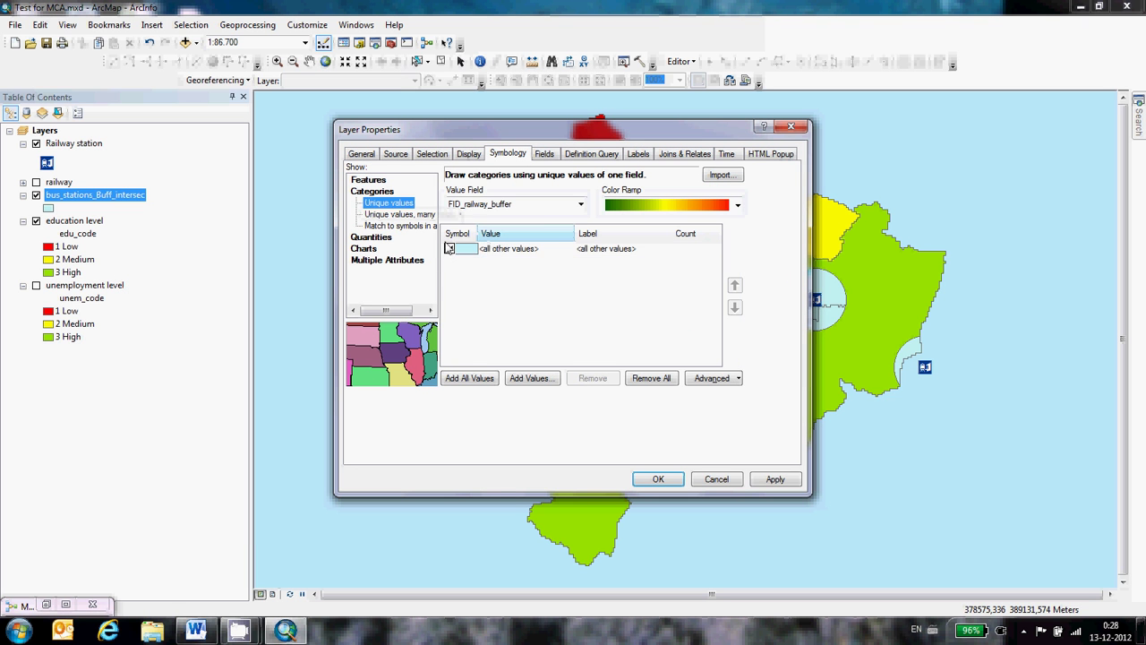
pyautogui.click(527, 211)
pyautogui.click(484, 252)
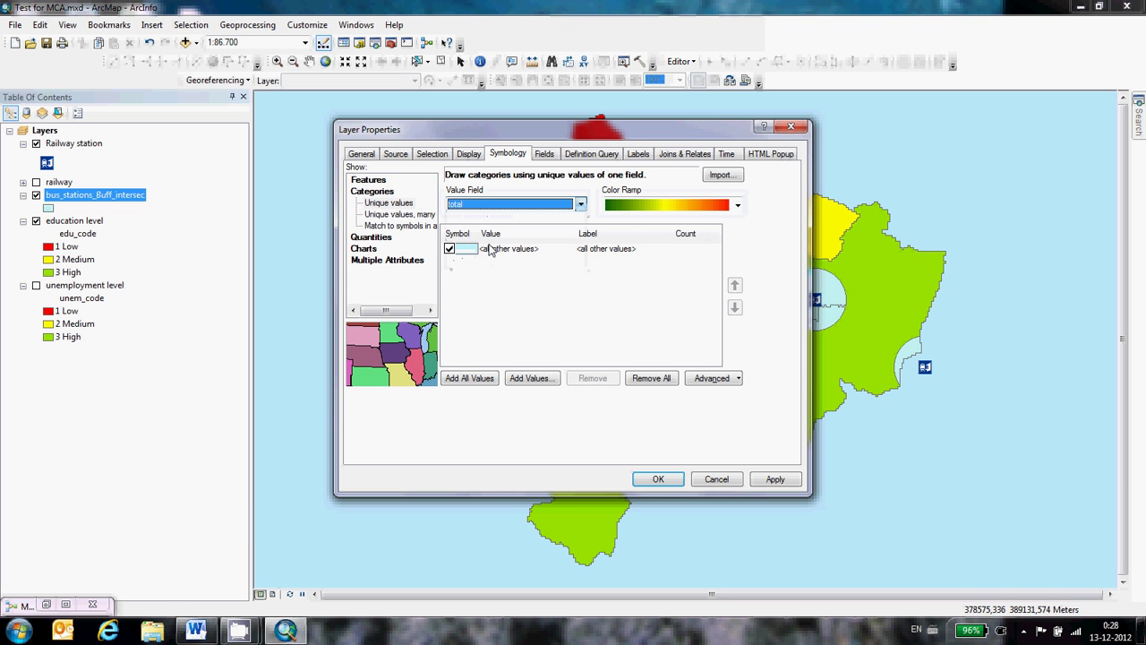
pyautogui.click(474, 380)
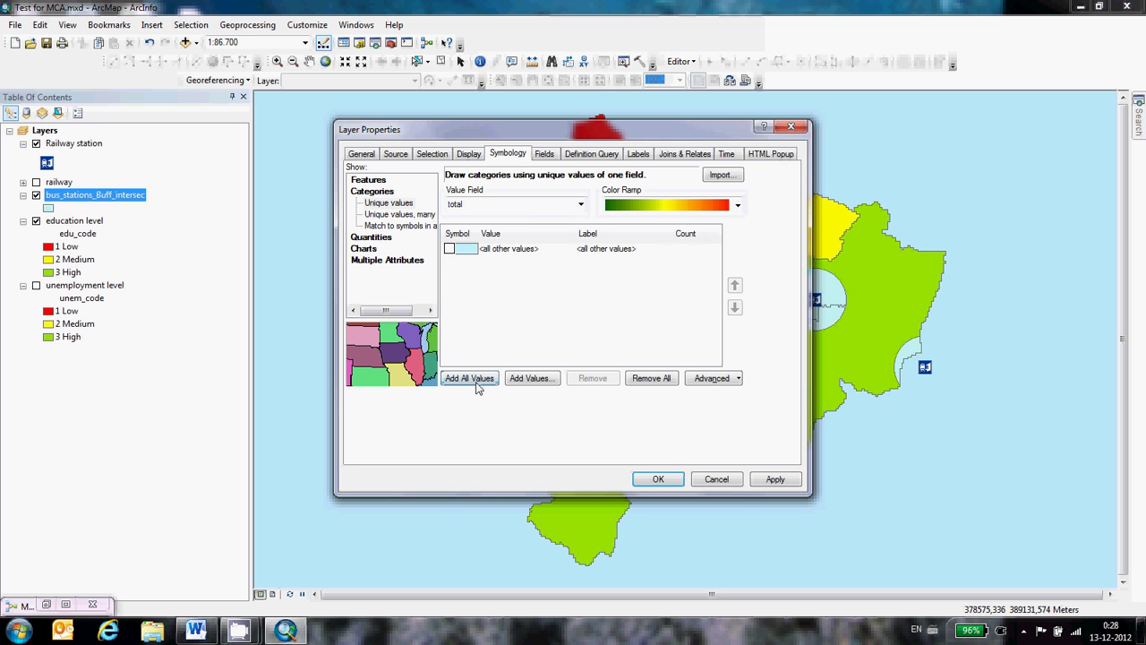
pyautogui.click(674, 205)
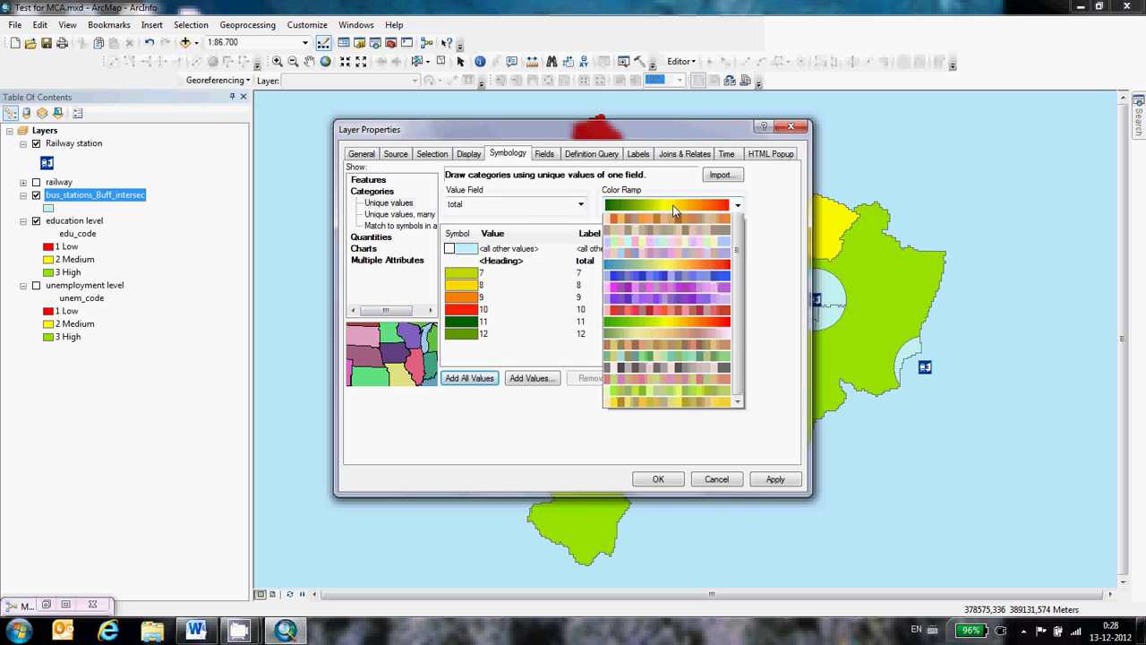
pyautogui.click(667, 235)
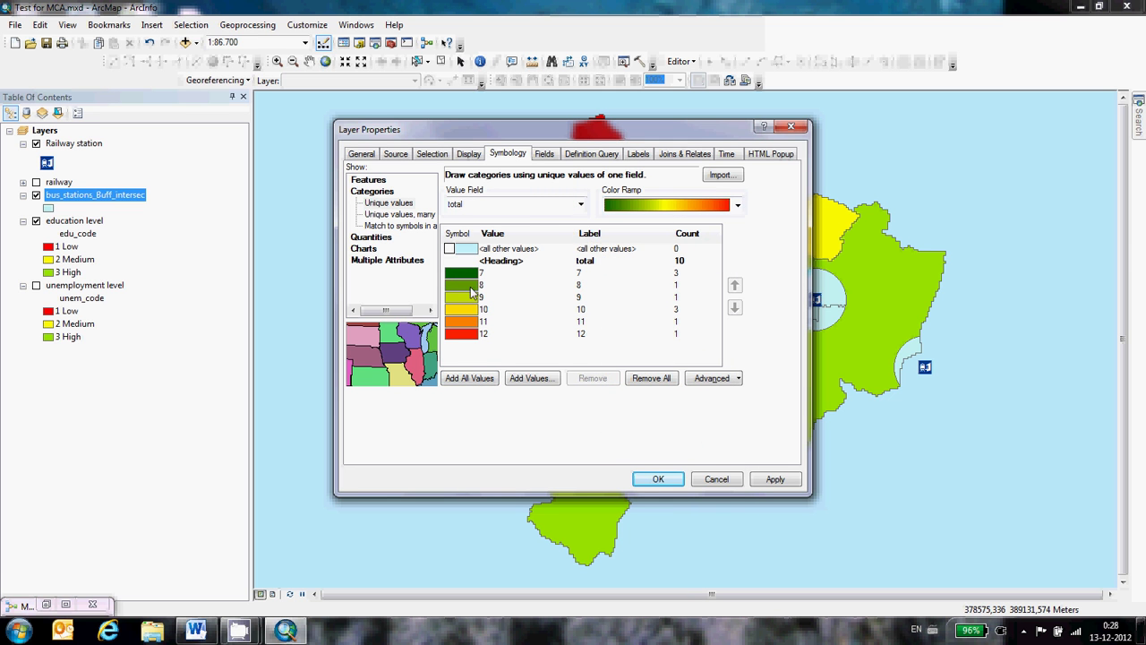
pyautogui.click(472, 286)
pyautogui.rightClick(472, 287)
pyautogui.click(506, 377)
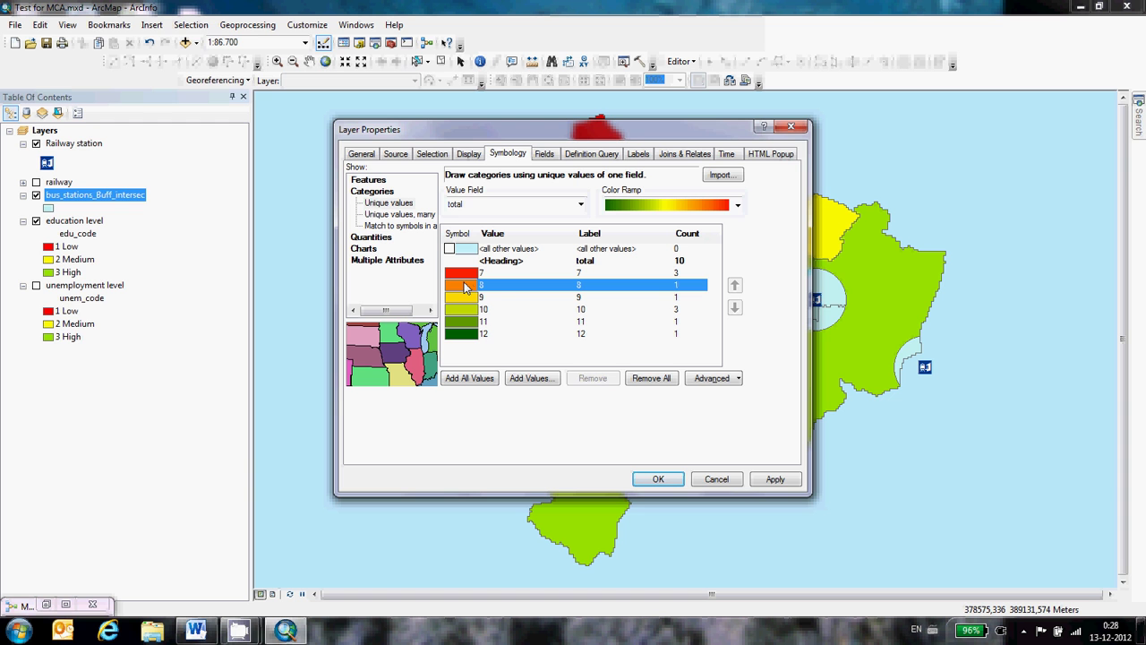
pyautogui.click(678, 480)
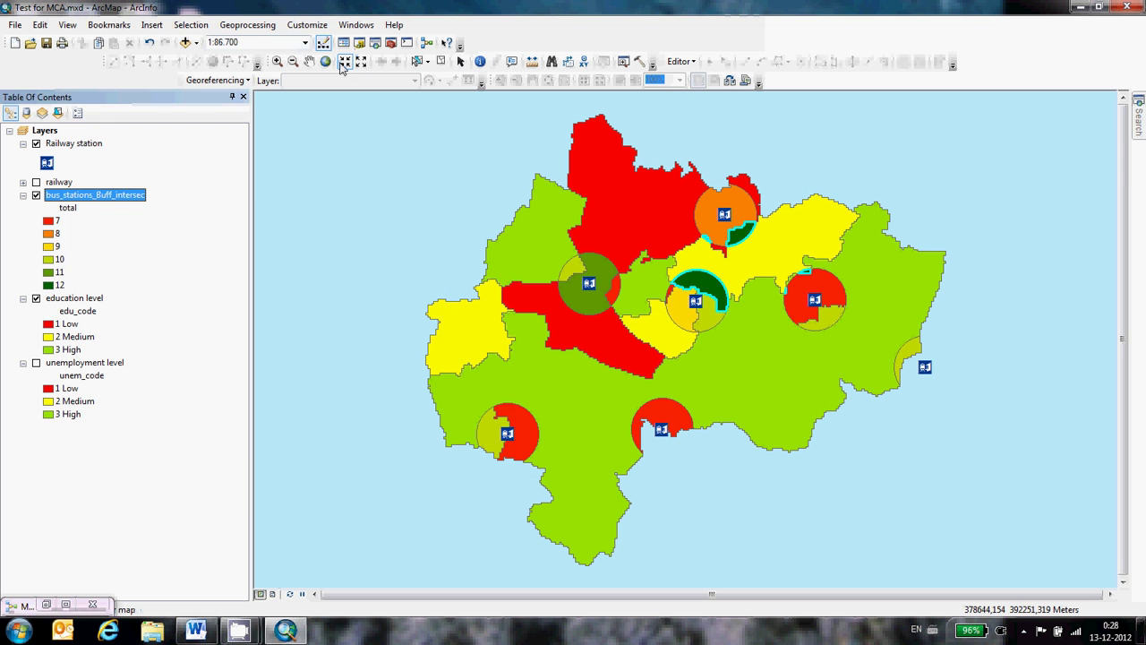
# Clear the selected features and turn off the education level layer
pyautogui.click(441, 61)
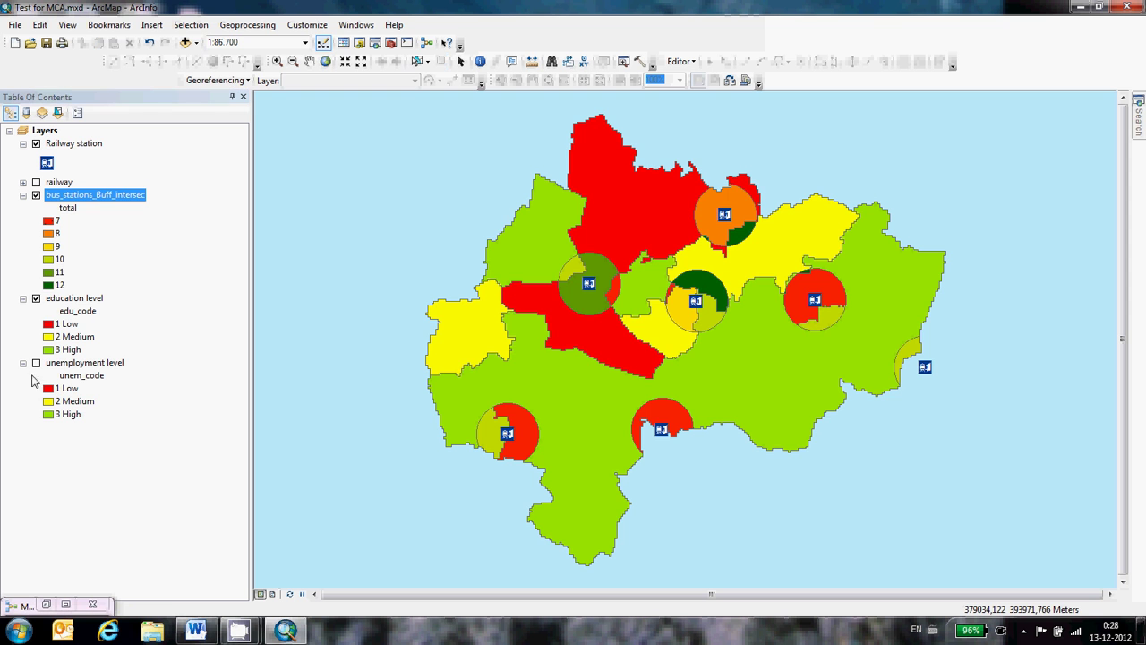
pyautogui.click(37, 299)
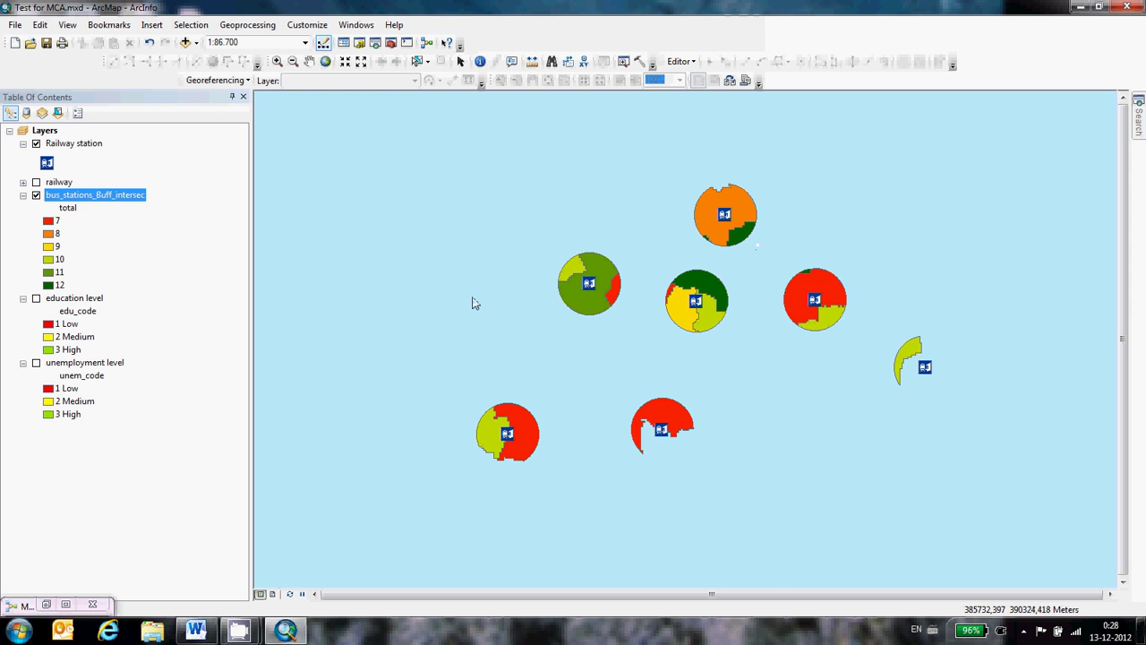